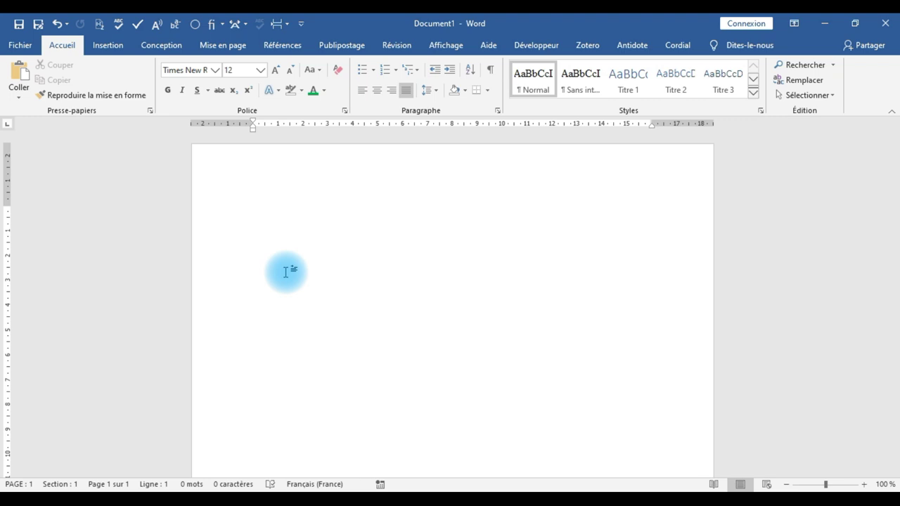
# - Generate 14 paragraphs of Lorem ipsum placeholder text with =lorem(14,8) and return to the start of the document
pyautogui.write('=')
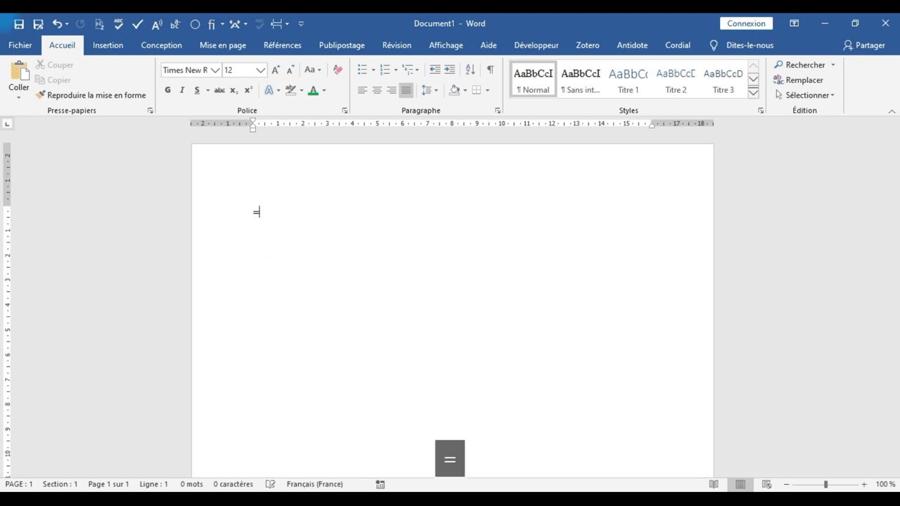
pyautogui.write('lorem(')
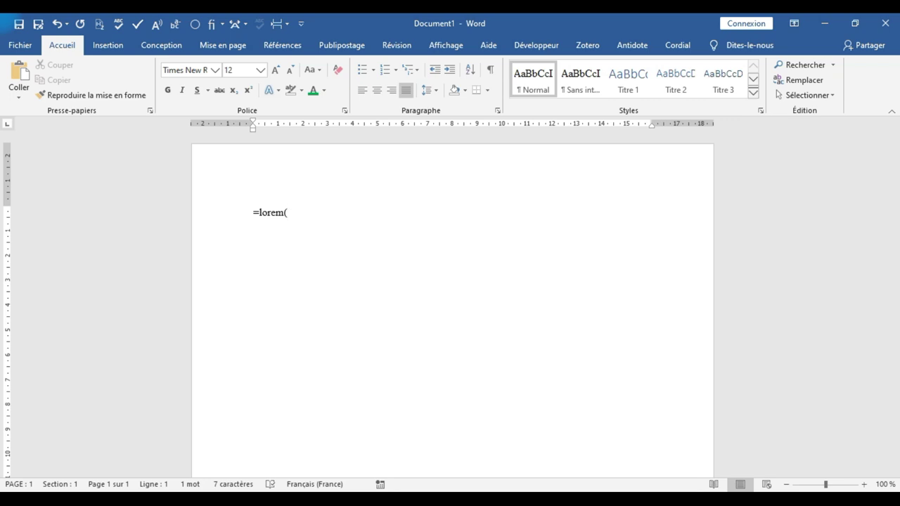
pyautogui.write('14,')
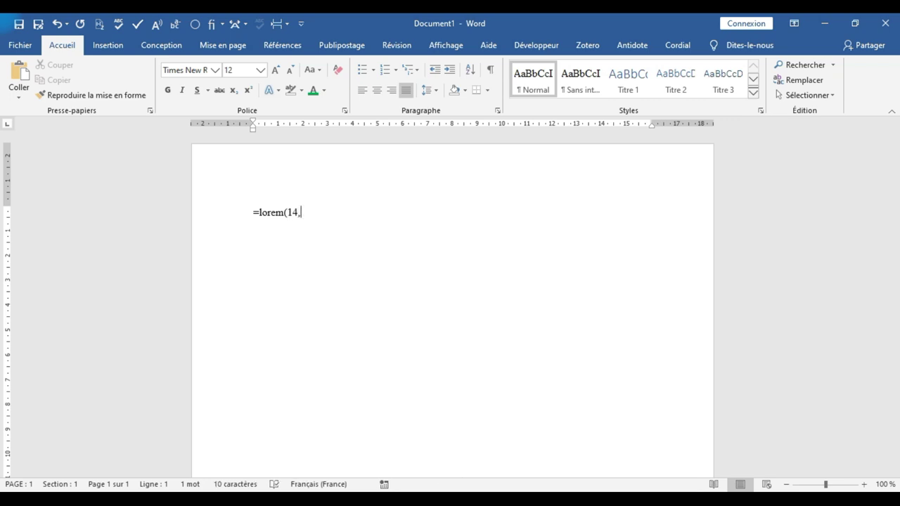
pyautogui.write('8)')
pyautogui.press('Return')
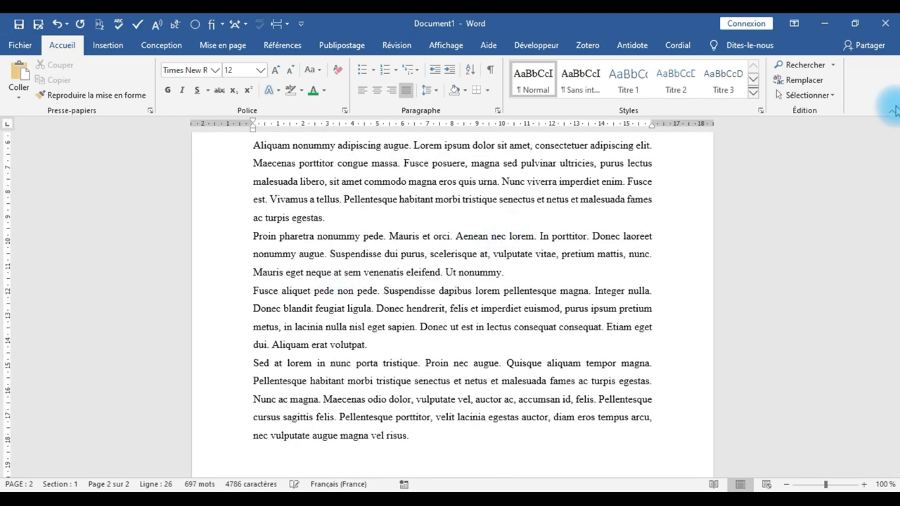
pyautogui.scroll(5, 894, 141)
pyautogui.scroll(1, 894, 140)
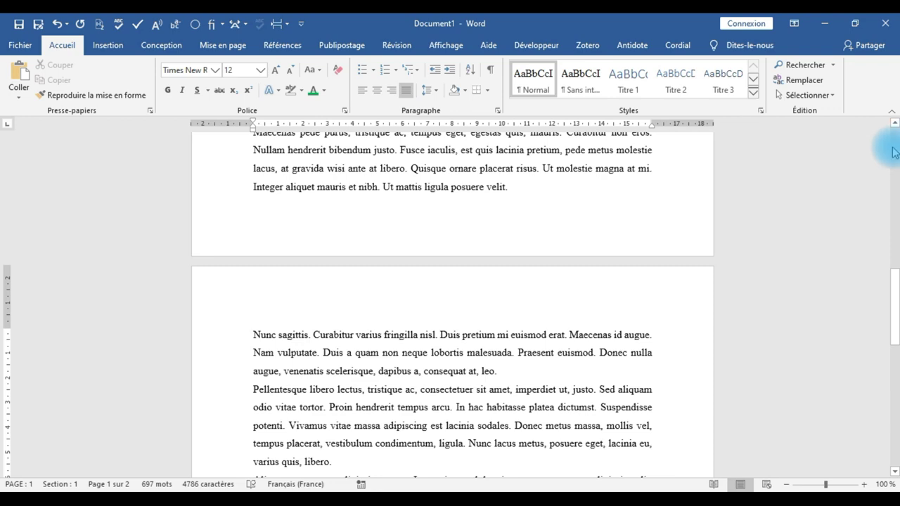
pyautogui.scroll(12, 893, 144)
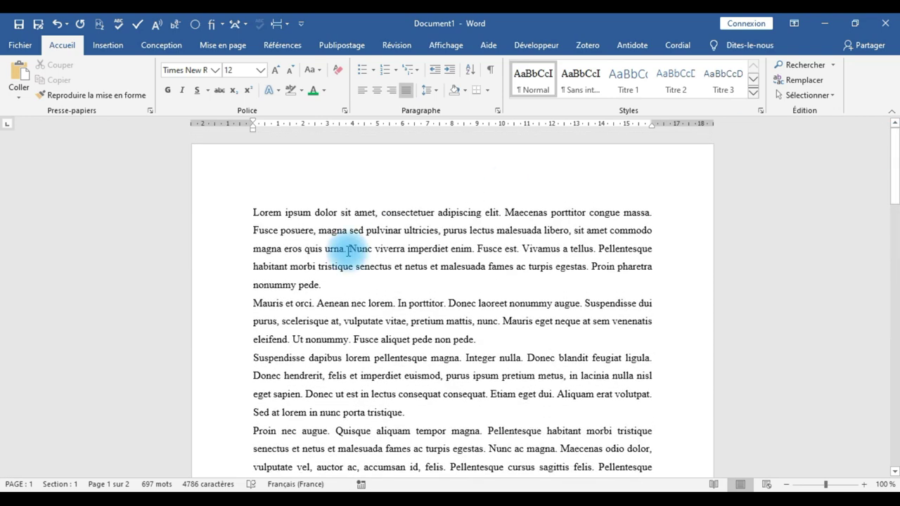
# - Colour the sentence "Nunc viverra imperdiet enim." in the first paragraph green
pyautogui.click(475, 248)
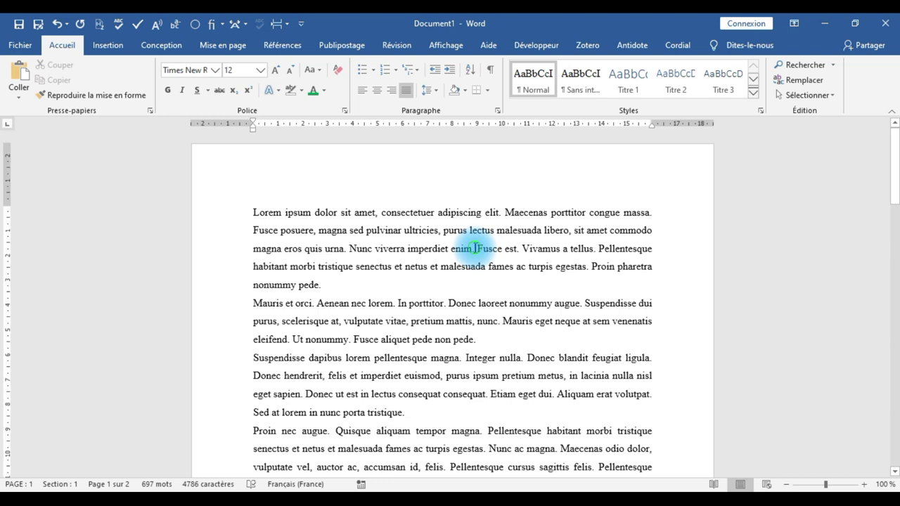
pyautogui.moveTo(475, 248); pyautogui.dragTo(352, 242)
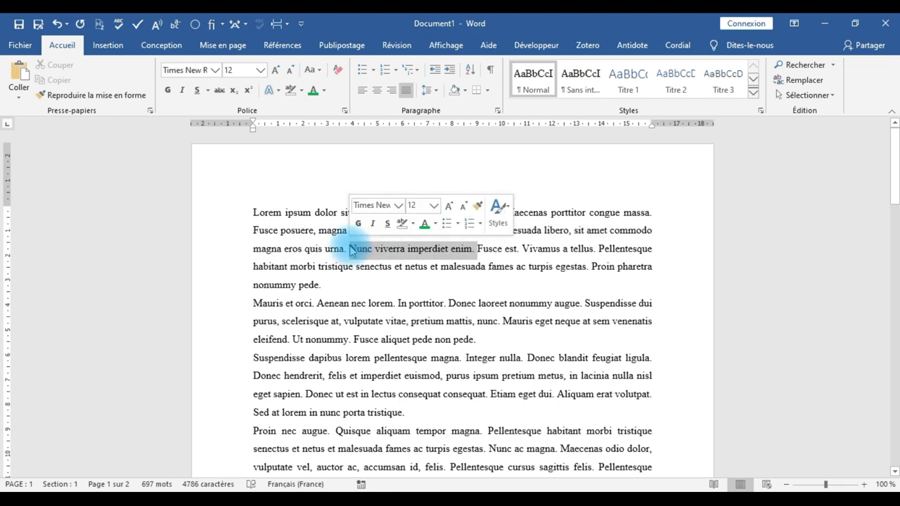
pyautogui.click(317, 97)
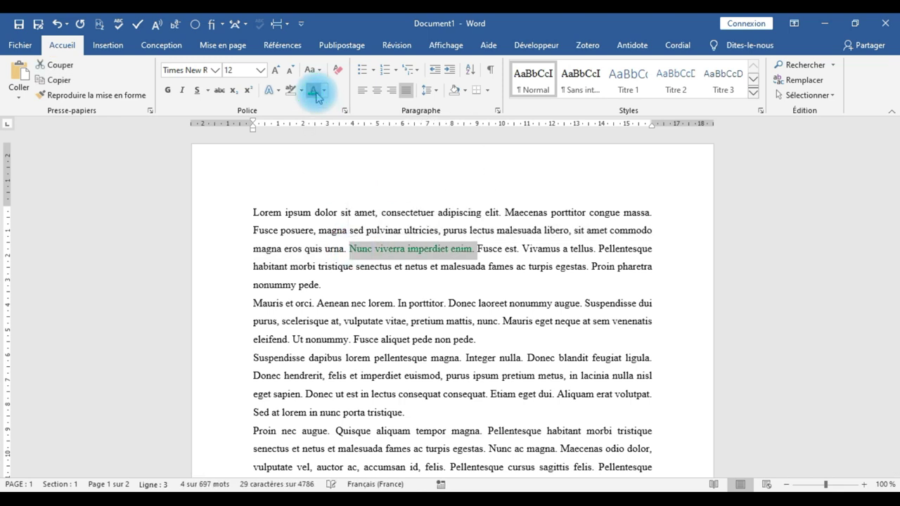
pyautogui.click(402, 223)
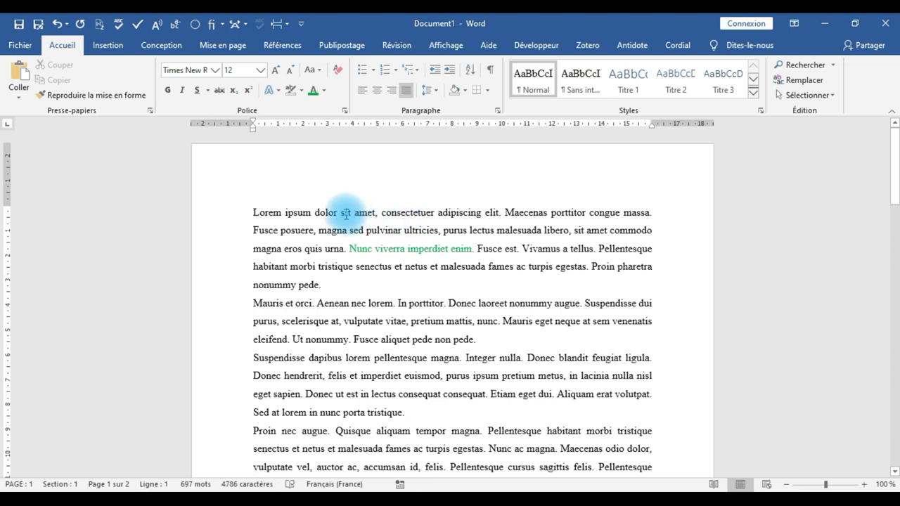
# - Select the single word "consectetuer" in the first line, and clear the selection
pyautogui.doubleClick(399, 213)
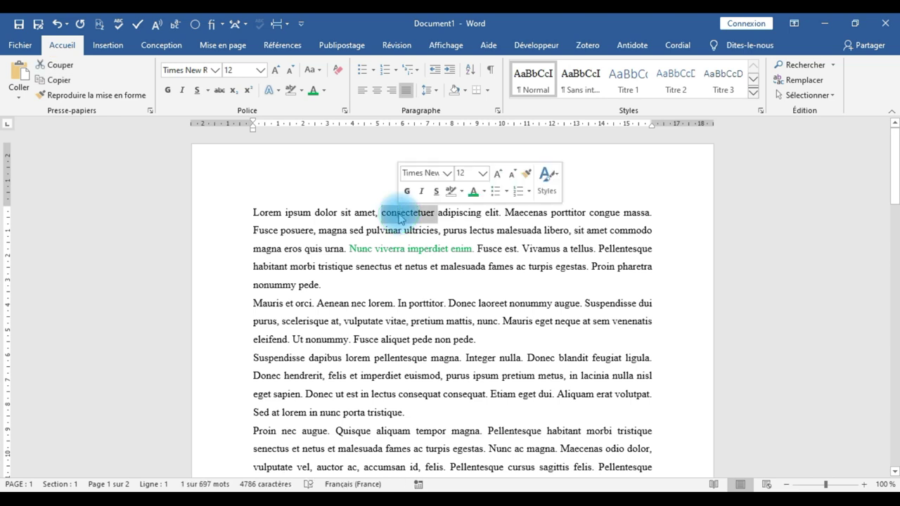
pyautogui.click(419, 248)
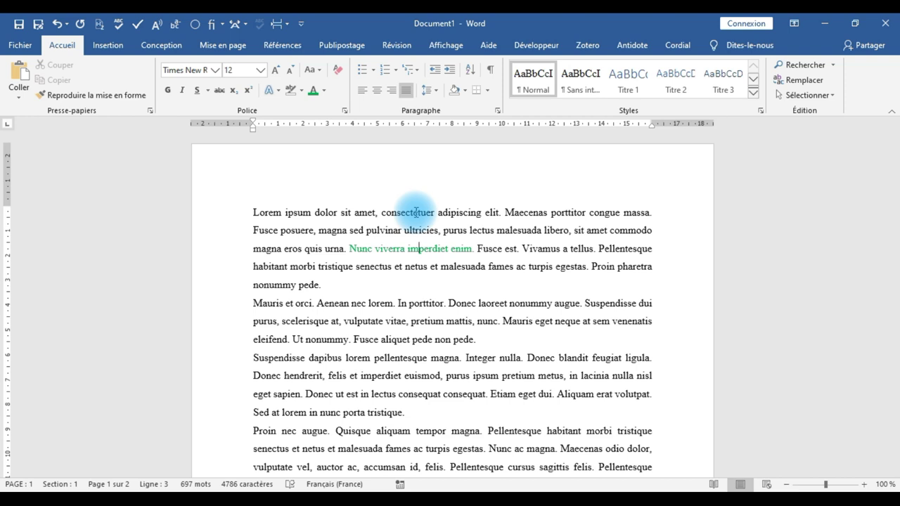
# - Select the whole first sentence, then the whole sentence starting "Suspendisse dui purus" in the second paragraph, clearing each selection
pyautogui.keyDown('ctrl'); pyautogui.click(416, 213); pyautogui.keyUp('ctrl')
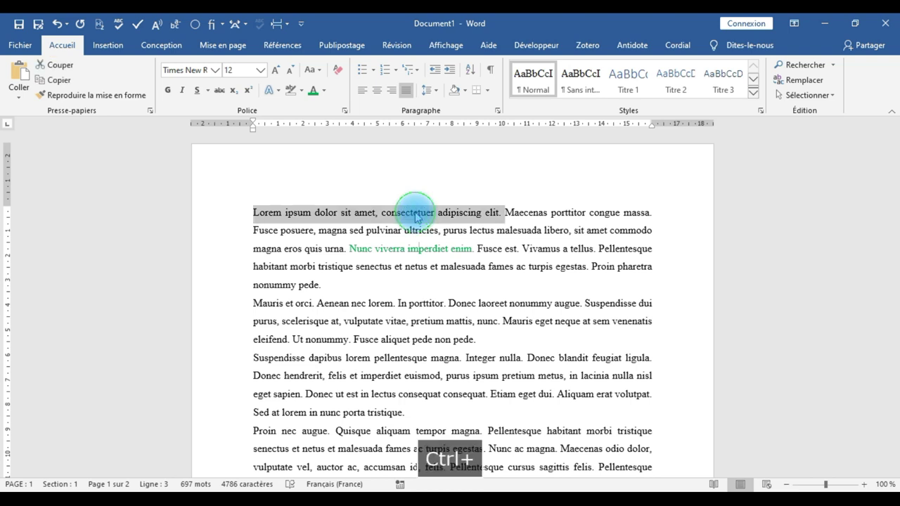
pyautogui.click(245, 204)
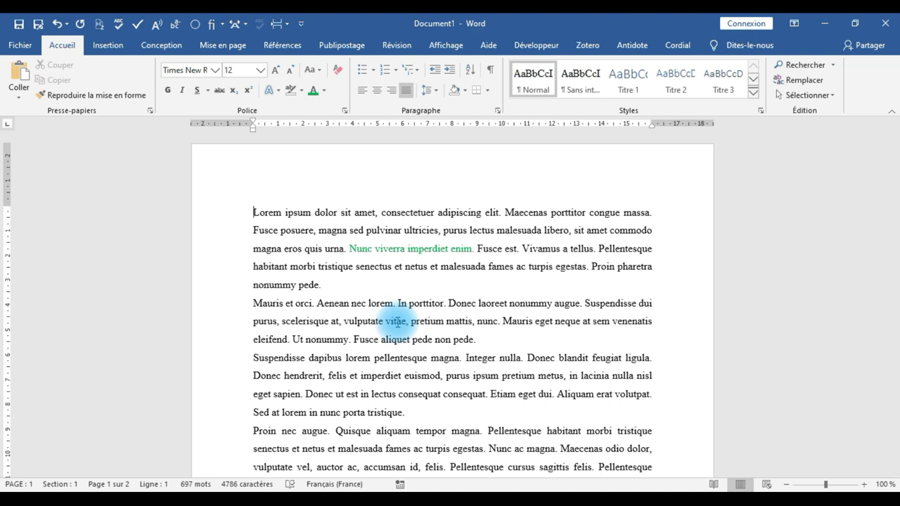
pyautogui.keyDown('ctrl'); pyautogui.click(397, 323); pyautogui.keyUp('ctrl')
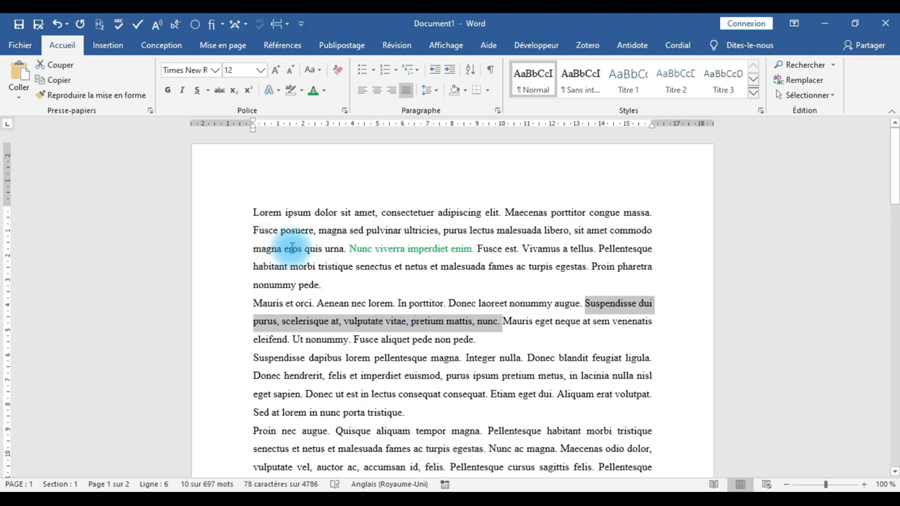
pyautogui.click(329, 282)
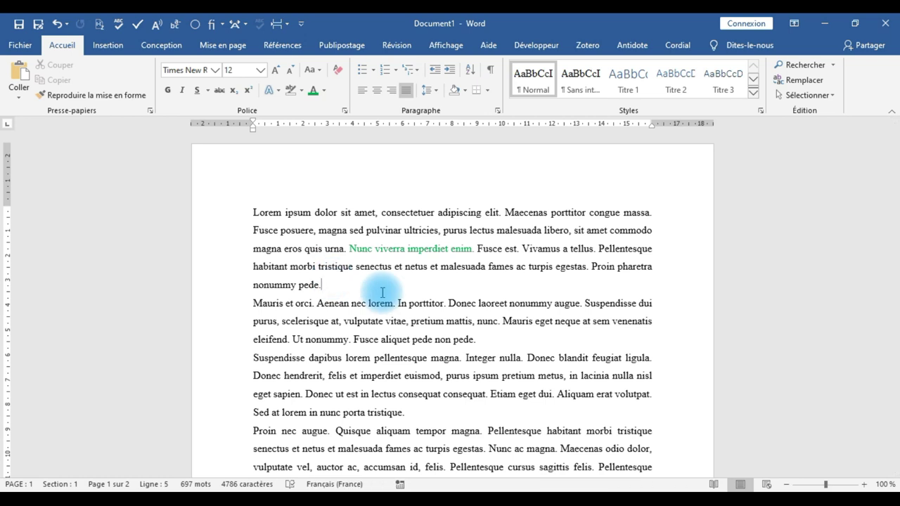
# - Select single whole lines one after another: the second and fourth lines, and the first line of the second paragraph
pyautogui.click(217, 233)
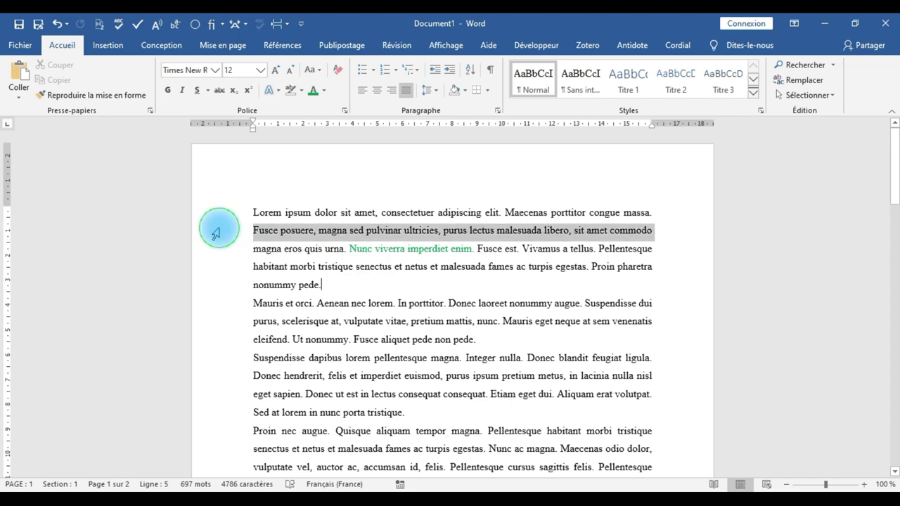
pyautogui.click(205, 268)
pyautogui.click(209, 303)
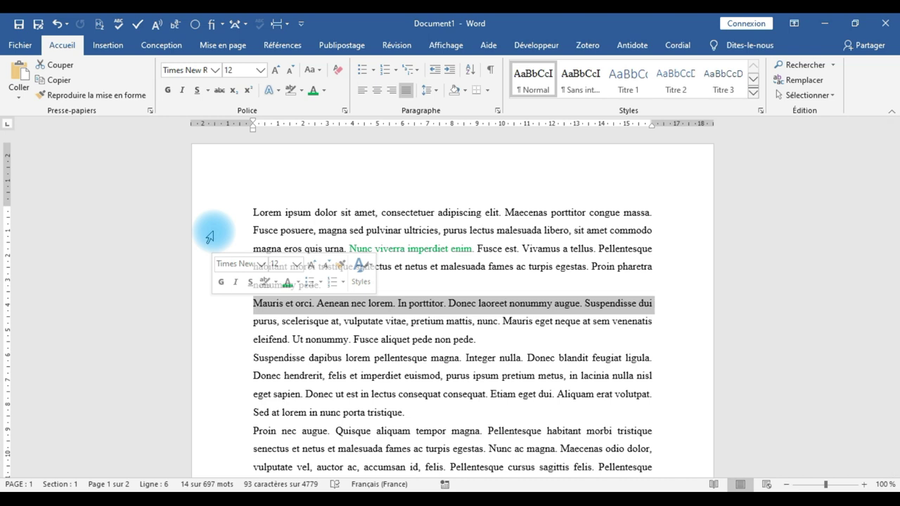
# - Select the entire first paragraph, and then the whole document
pyautogui.doubleClick(209, 237)
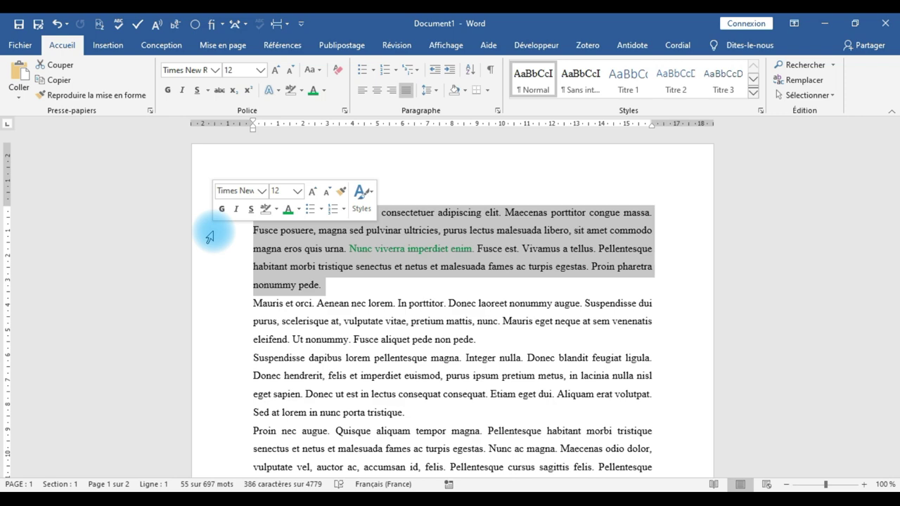
pyautogui.click(207, 235)
pyautogui.tripleClick(207, 247)
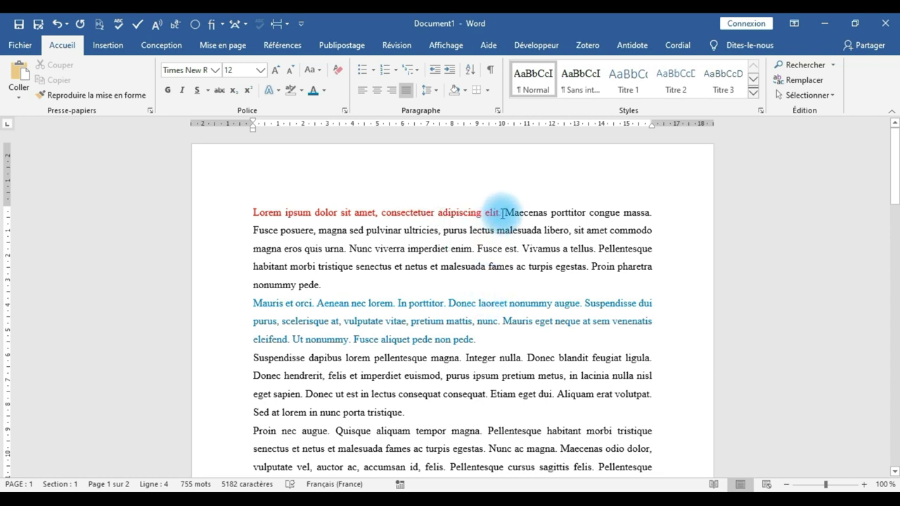
# - Cut the red sentence "Lorem ipsum dolor sit amet, consectetuer adipiscing elit." and paste it at the end of the third paragraph
pyautogui.moveTo(502, 213); pyautogui.dragTo(232, 203)
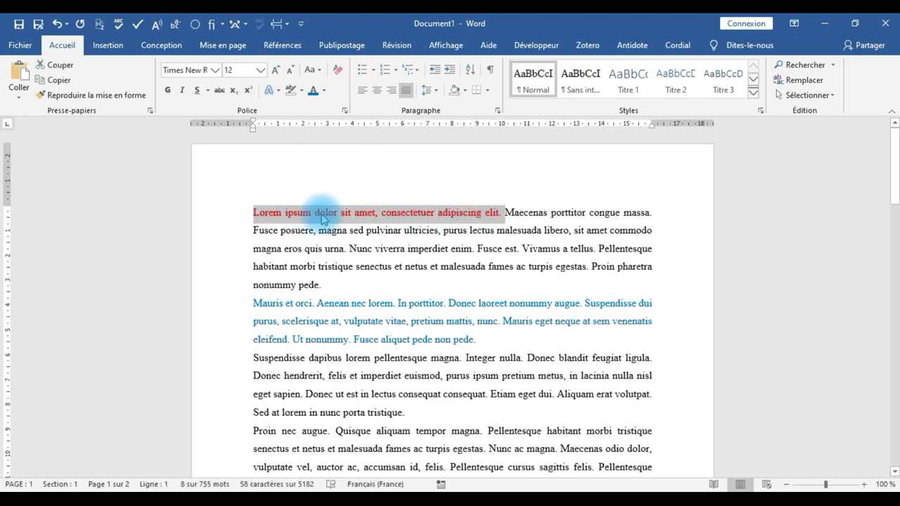
pyautogui.hotkey('ctrl', 'x')
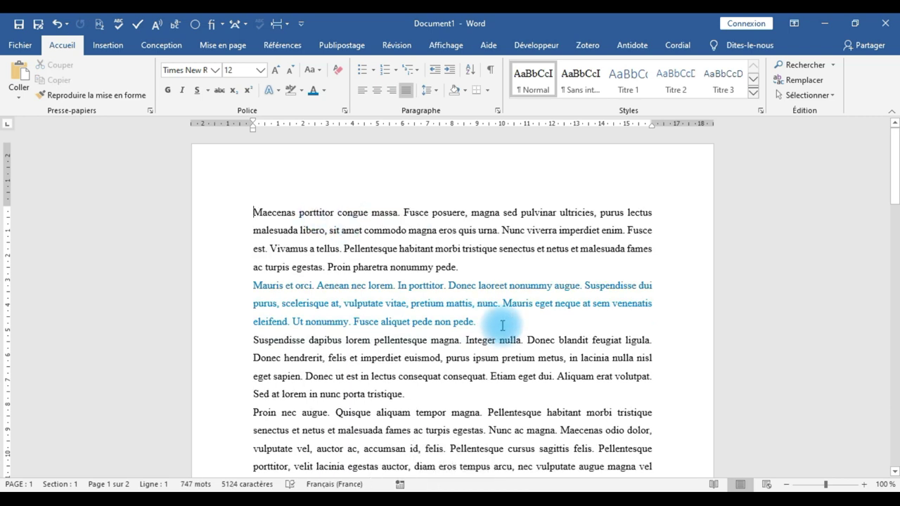
pyautogui.click(420, 395)
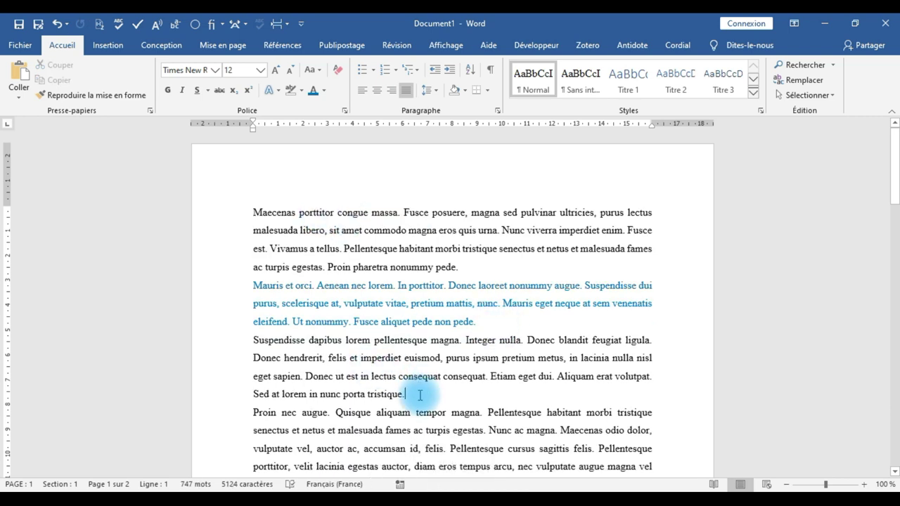
pyautogui.hotkey('ctrl', 'v')
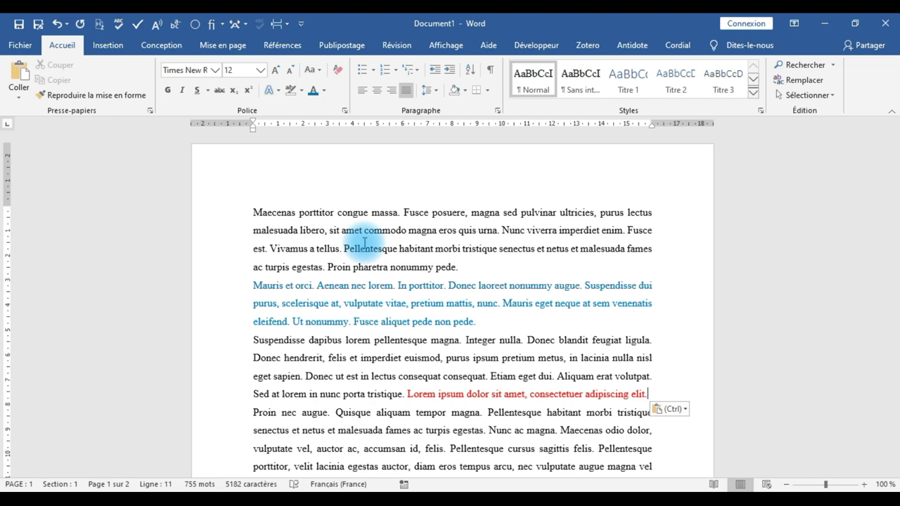
# - Move the whole red sentence from the end of the third paragraph back to the very beginning of the document
pyautogui.keyDown('ctrl'); pyautogui.click(422, 396); pyautogui.keyUp('ctrl')
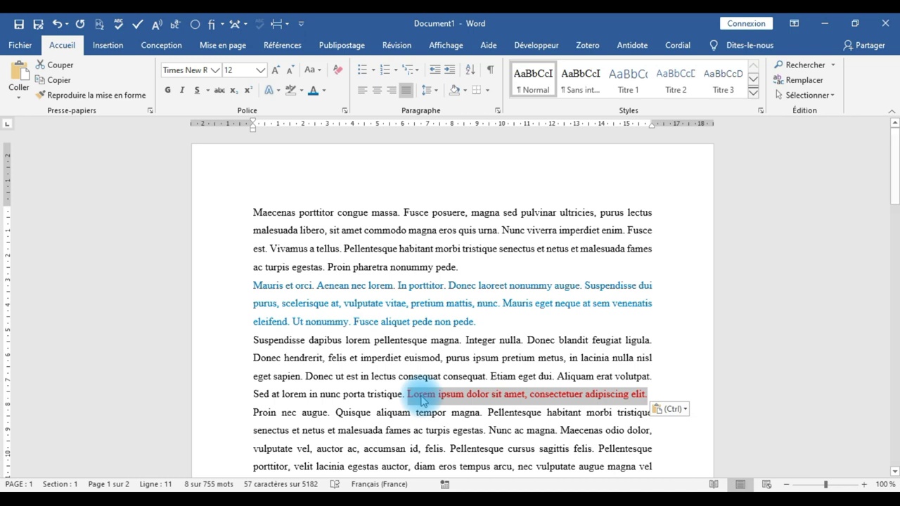
pyautogui.moveTo(422, 400); pyautogui.dragTo(253, 210)
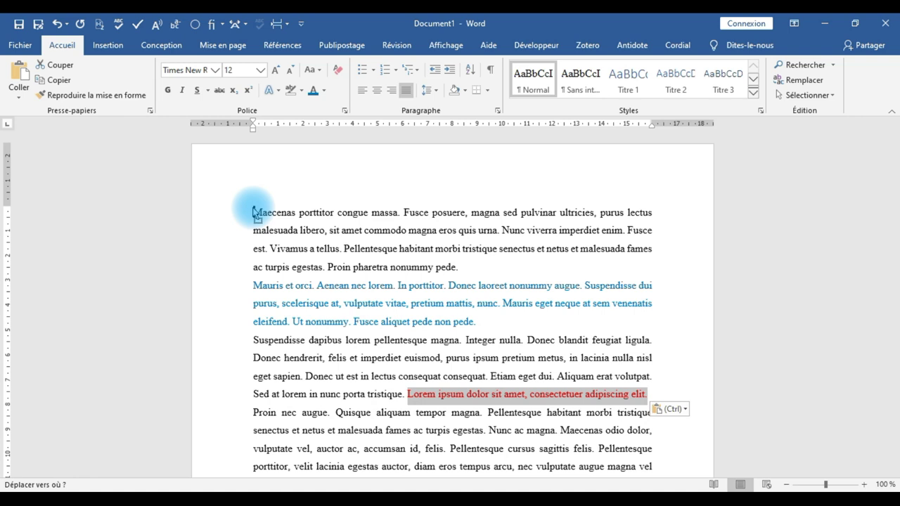
pyautogui.moveTo(254, 214); pyautogui.dragTo(253, 211)
pyautogui.hotkey('ctrl', 'z')
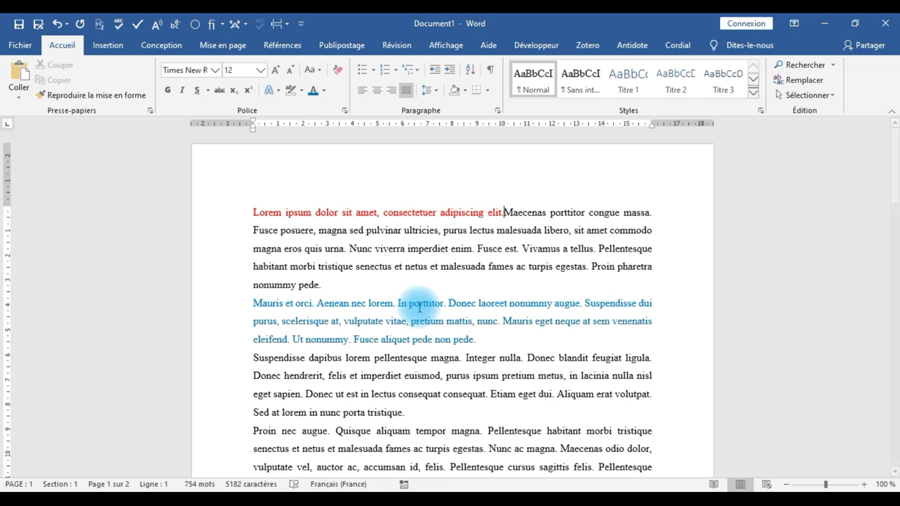
# - Insert a linked copy of the blue "Mauris et orci" paragraph at the very beginning of the document
pyautogui.click(419, 307)
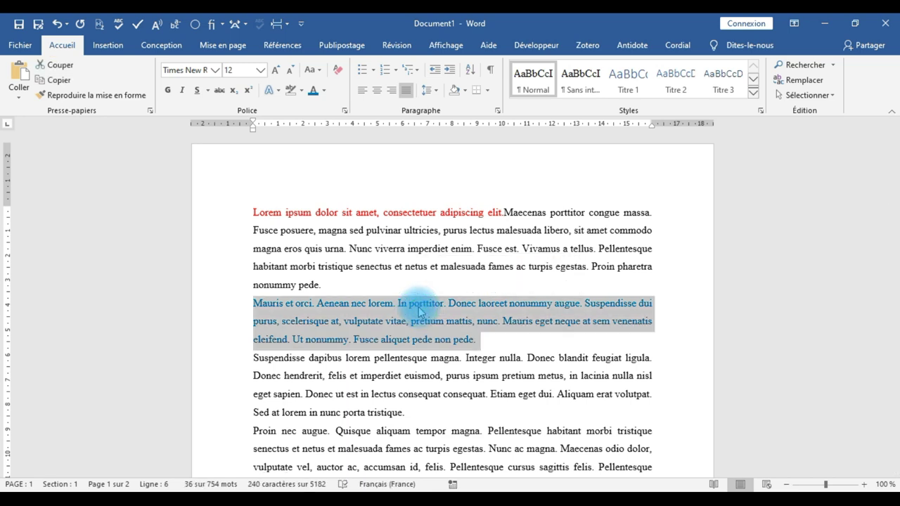
pyautogui.moveTo(418, 302); pyautogui.dragTo(255, 219)
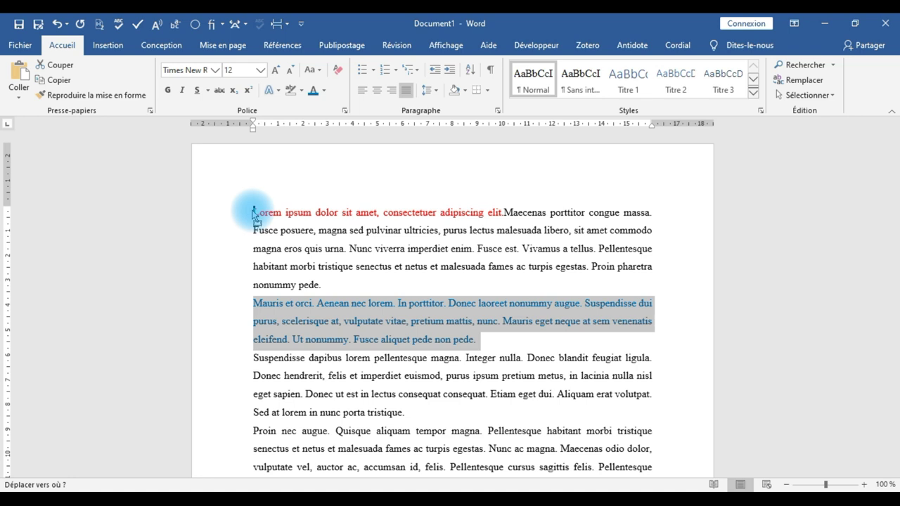
pyautogui.moveTo(255, 219); pyautogui.dragTo(255, 218)
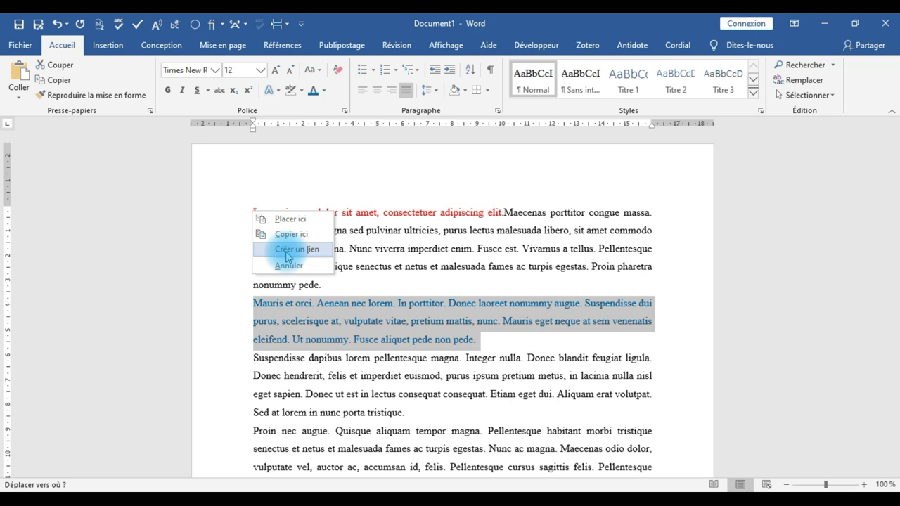
pyautogui.click(289, 250)
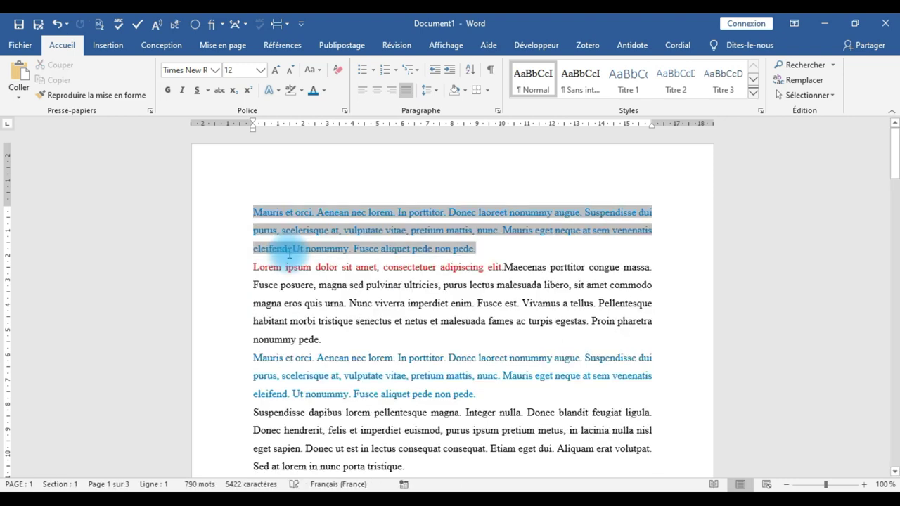
# - Insert "111" after the word "pretium" in the original blue paragraph below the red sentence
pyautogui.click(338, 284)
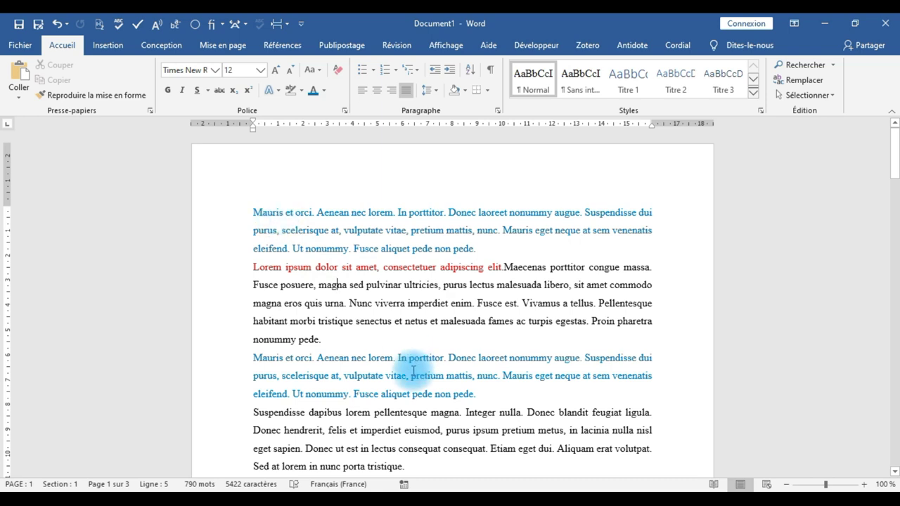
pyautogui.click(443, 375)
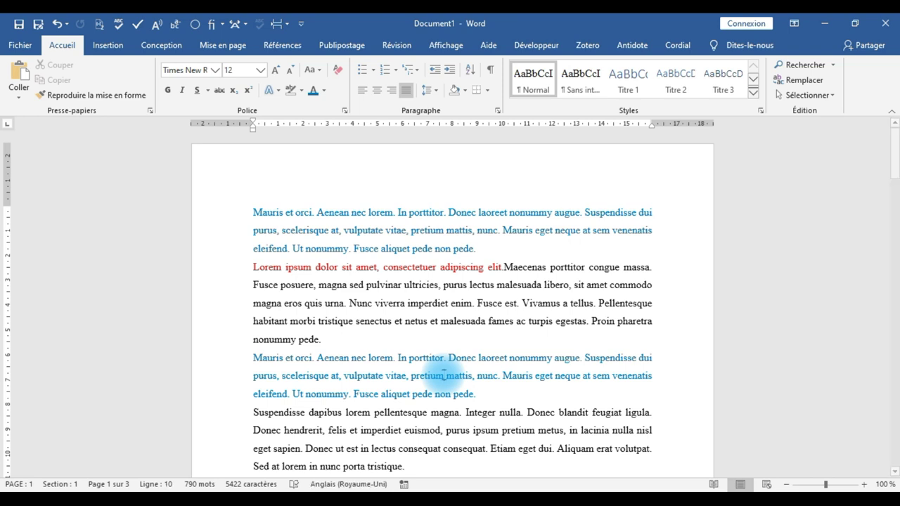
pyautogui.write('111')
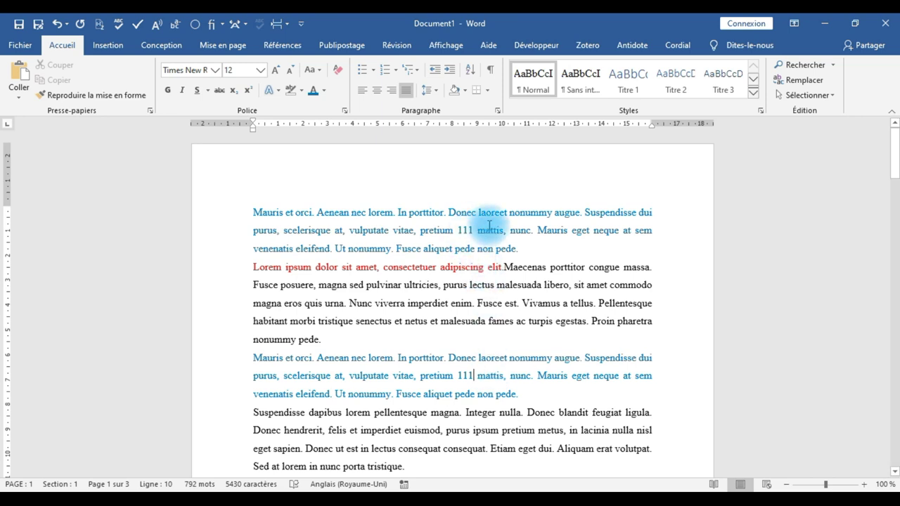
# - Colour the word "porttitor" red in the original blue paragraph below the red sentence
pyautogui.doubleClick(418, 359)
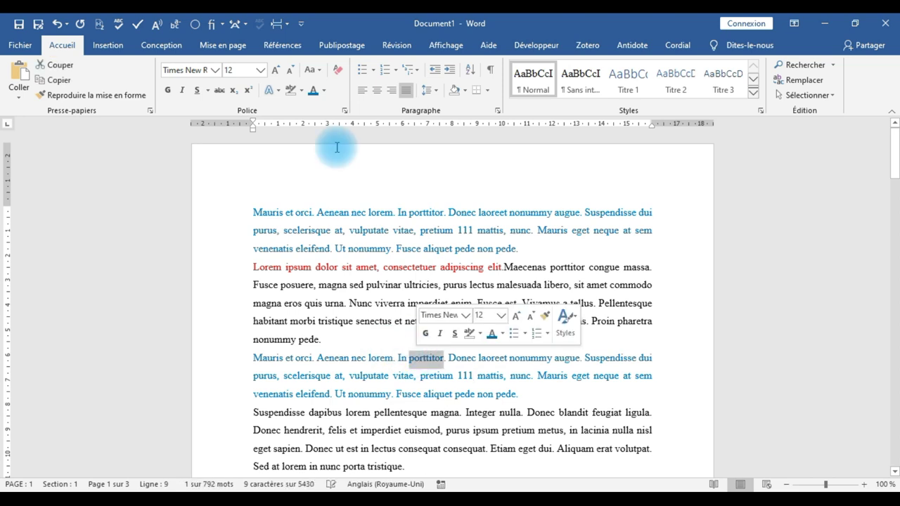
pyautogui.click(325, 91)
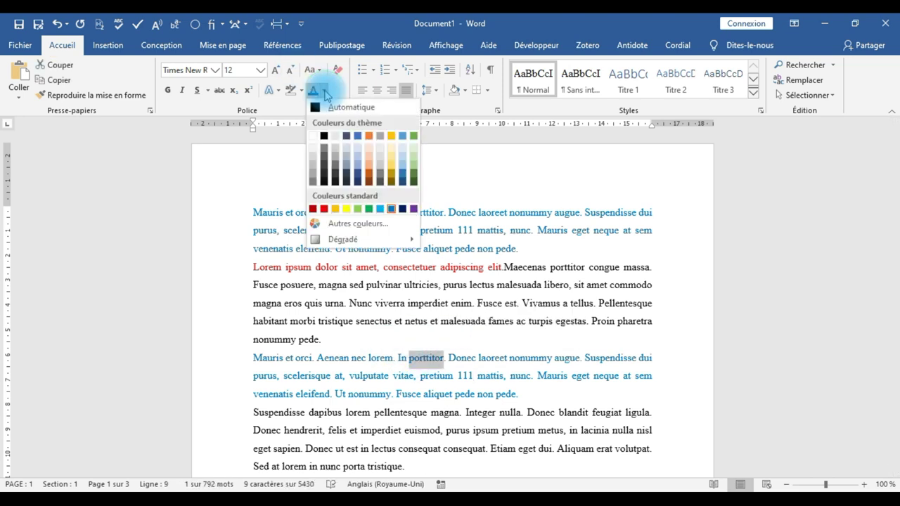
pyautogui.click(324, 209)
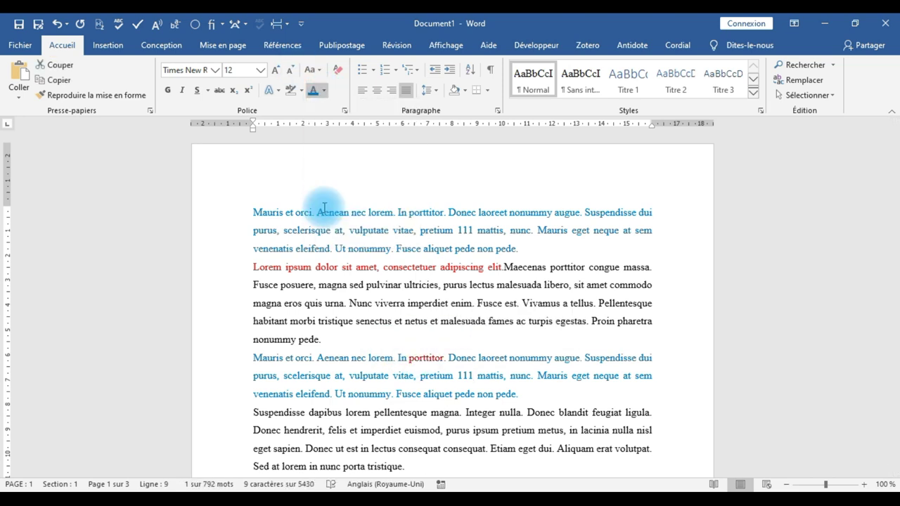
pyautogui.click(484, 361)
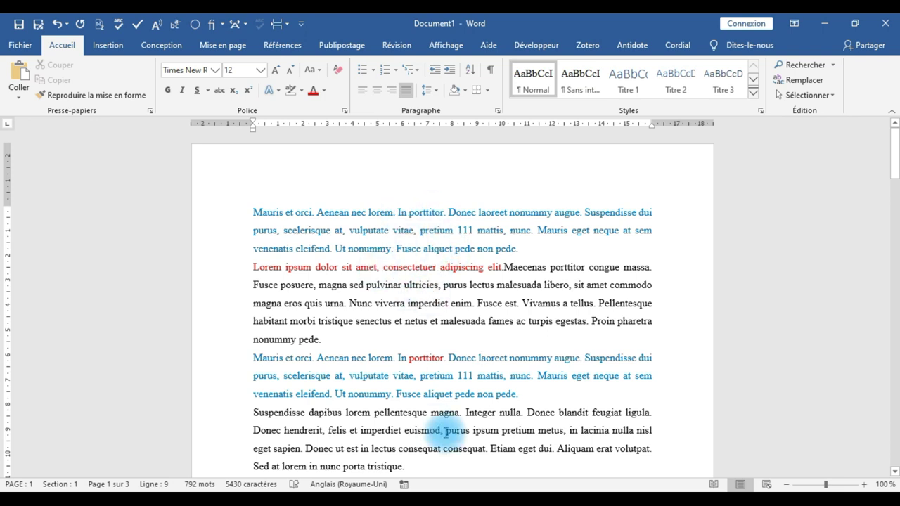
# - Make the word "nonummy" bold in the original blue paragraph
pyautogui.click(480, 358)
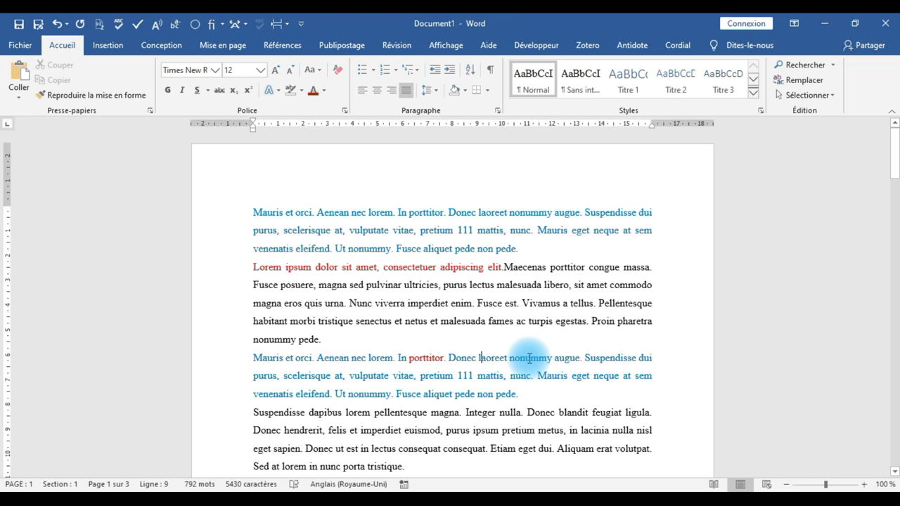
pyautogui.doubleClick(529, 359)
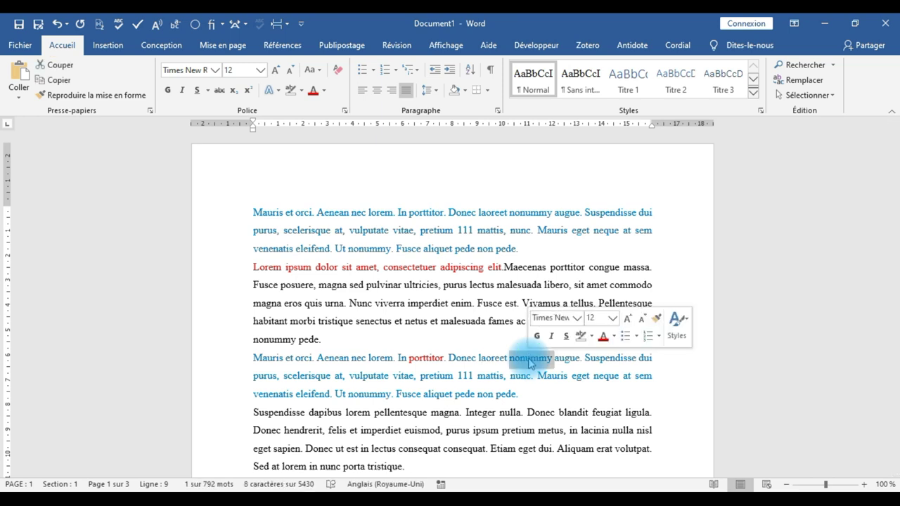
pyautogui.click(537, 336)
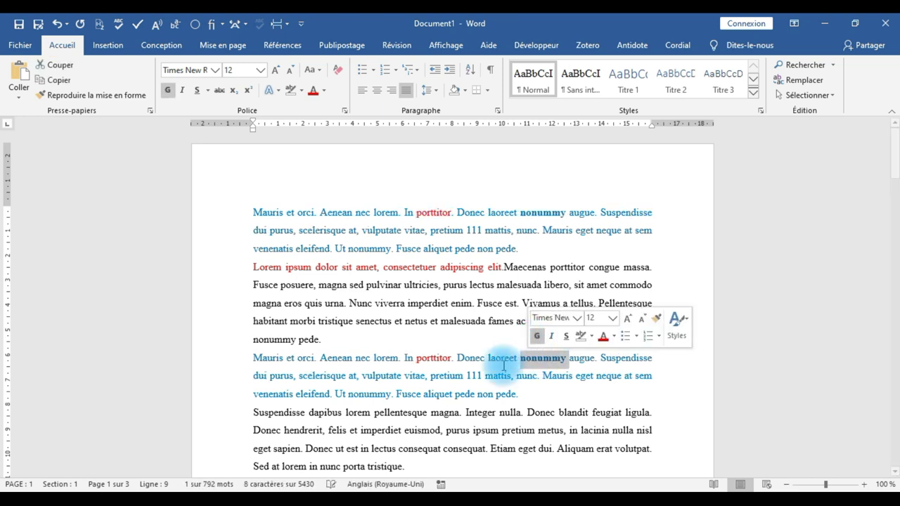
pyautogui.click(502, 360)
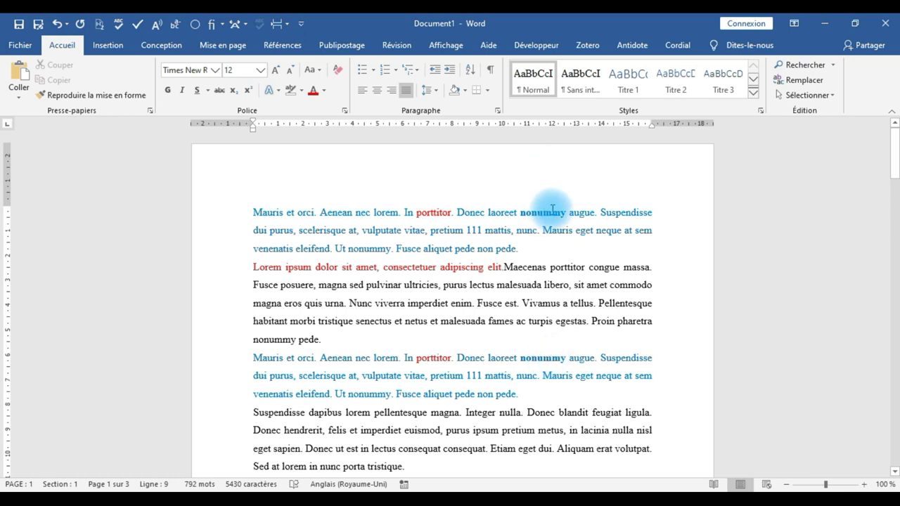
# - Delete "Mauris et orci." from the start of the original blue paragraph and undo the document edits
pyautogui.click(268, 360)
pyautogui.doubleClick(268, 360)
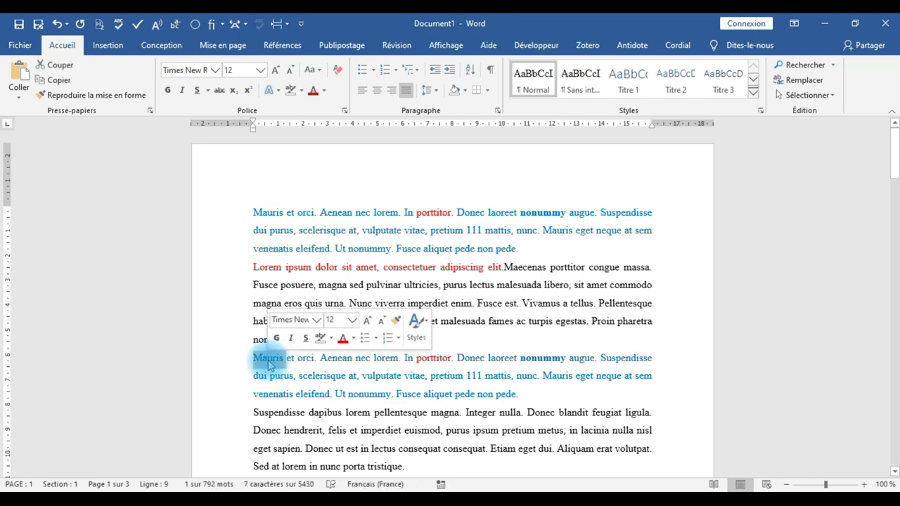
pyautogui.press('BackSpace')
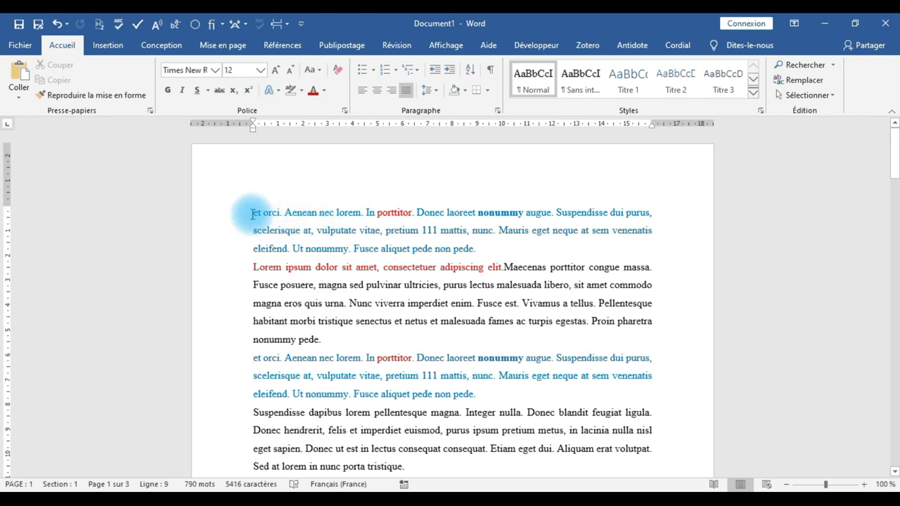
pyautogui.click(283, 359)
pyautogui.moveTo(283, 359); pyautogui.dragTo(253, 359)
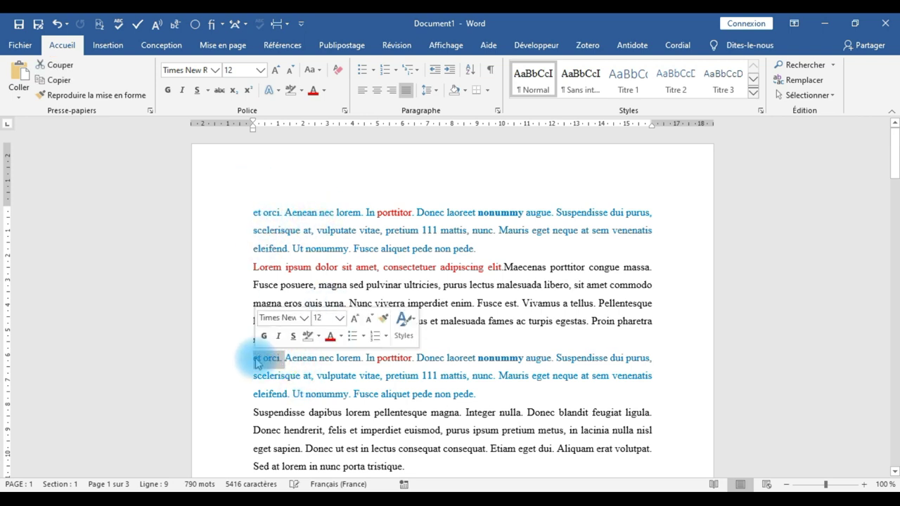
pyautogui.press('BackSpace')
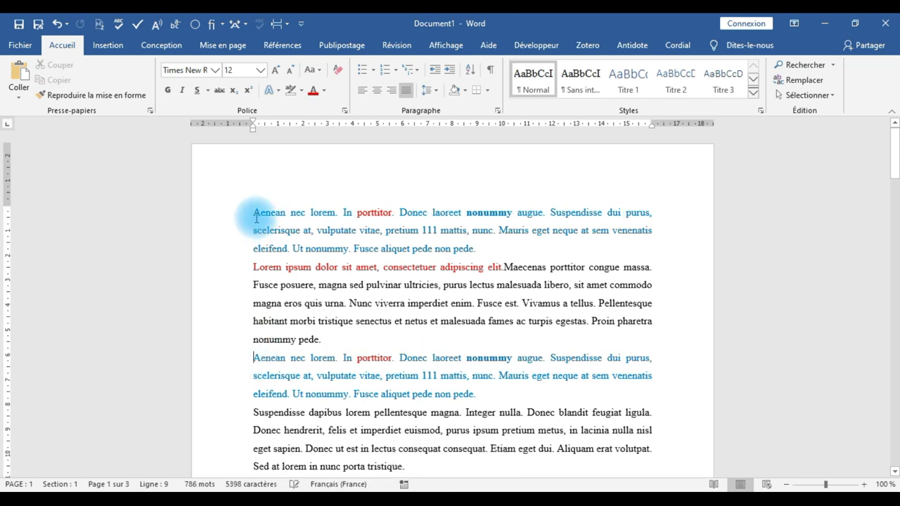
pyautogui.hotkey('ctrl', 'z')
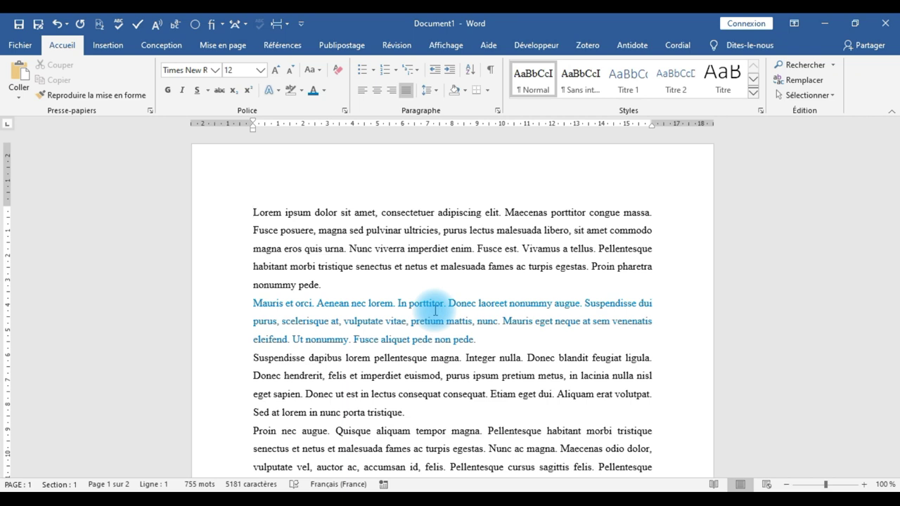
# - Move the insertion point forward word by word from the document's beginning, ending at the start of the blue paragraph
pyautogui.hotkey('ctrl', 'Right')
pyautogui.hotkey('ctrl', 'Right')
pyautogui.hotkey('ctrl', 'Right')
pyautogui.hotkey('ctrl', 'Right')
pyautogui.hotkey('ctrl', 'Right')
pyautogui.hotkey('ctrl', 'Right')
pyautogui.hotkey('ctrl', 'Right')
pyautogui.hotkey('ctrl', 'Right')
pyautogui.hotkey('ctrl', 'Right')
pyautogui.hotkey('ctrl', 'Right')
pyautogui.hotkey('ctrl', 'Down')
# - Move the insertion point back word by word through the first paragraph and up to its first line
pyautogui.hotkey('ctrl', 'Left')
pyautogui.hotkey('ctrl', 'Left')
pyautogui.hotkey('ctrl', 'Left')
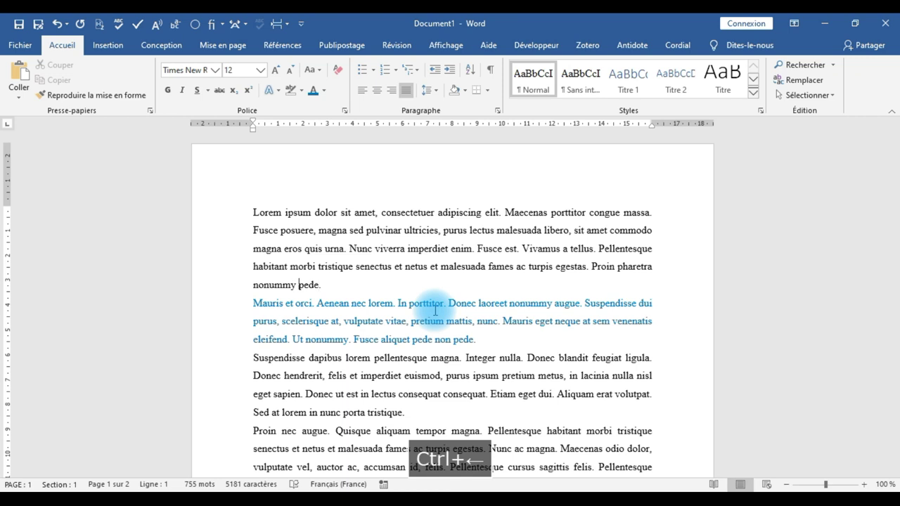
pyautogui.hotkey('ctrl', 'Left')
pyautogui.hotkey('ctrl', 'Left')
pyautogui.hotkey('ctrl', 'Left')
pyautogui.hotkey('ctrl', 'Left')
pyautogui.hotkey('ctrl', 'Left')
pyautogui.hotkey('ctrl', 'Left')
pyautogui.hotkey('ctrl', 'Left')
pyautogui.hotkey('ctrl', 'Left')
pyautogui.hotkey('ctrl', 'Left')
pyautogui.press('Up')
pyautogui.press('Up')
pyautogui.press('Up')
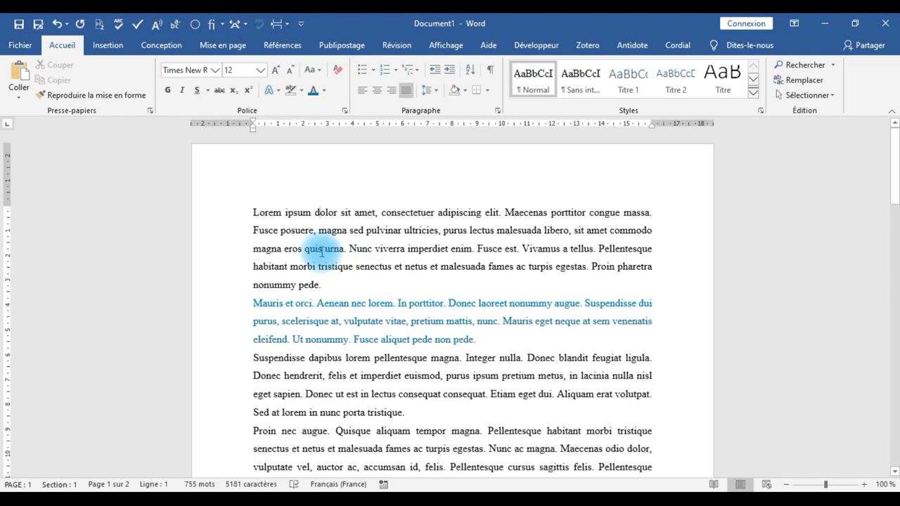
# - Move the insertion point from the document's beginning two paragraphs down and back up, one whole paragraph at a time
pyautogui.click(252, 213)
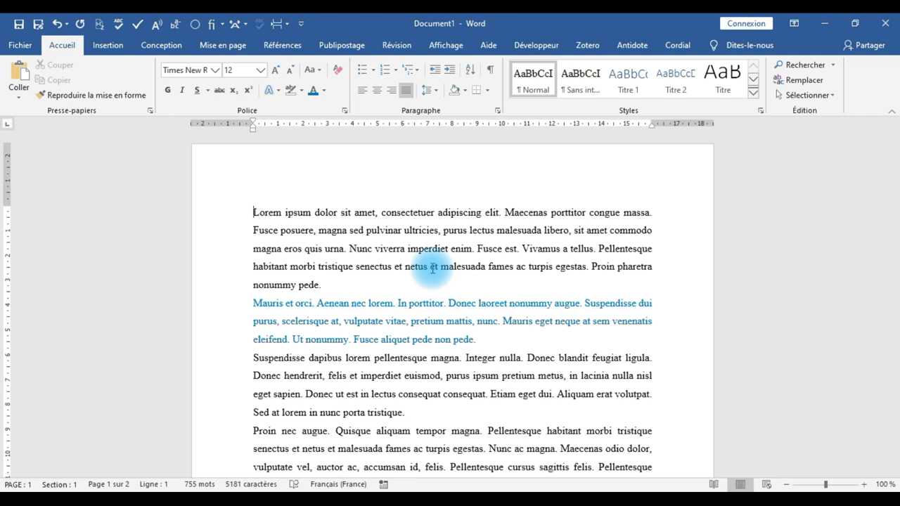
pyautogui.hotkey('ctrl', 'Down')
pyautogui.hotkey('ctrl', 'Down')
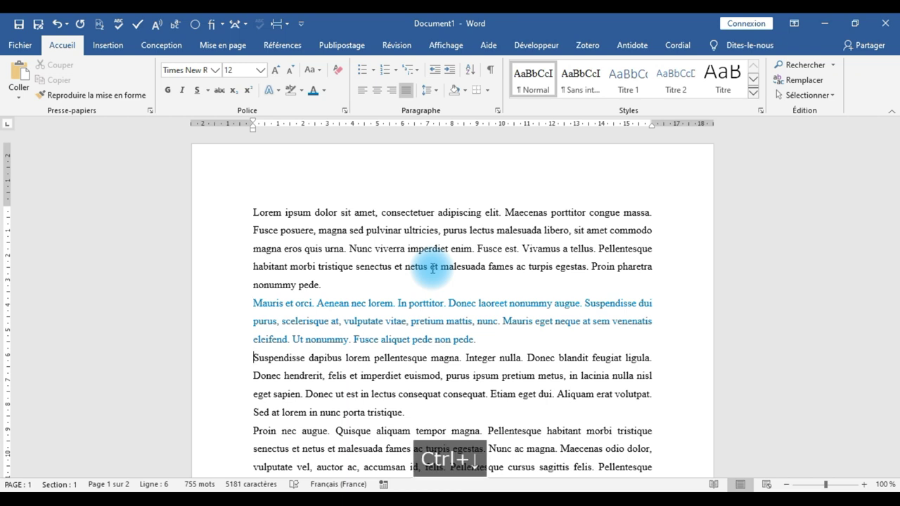
pyautogui.hotkey('ctrl', 'Up')
pyautogui.hotkey('ctrl', 'Up')
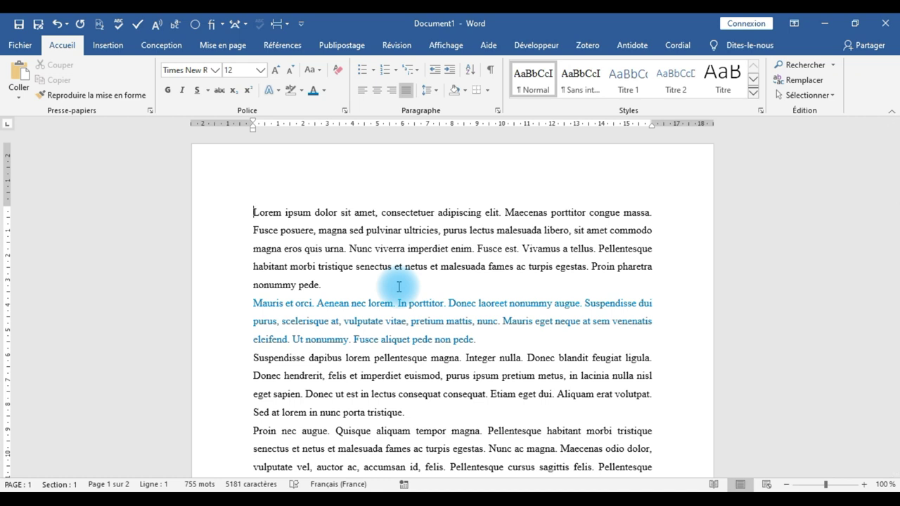
# - Select the blue "Mauris et orci" paragraph and move it above the first paragraph
pyautogui.tripleClick(426, 321)
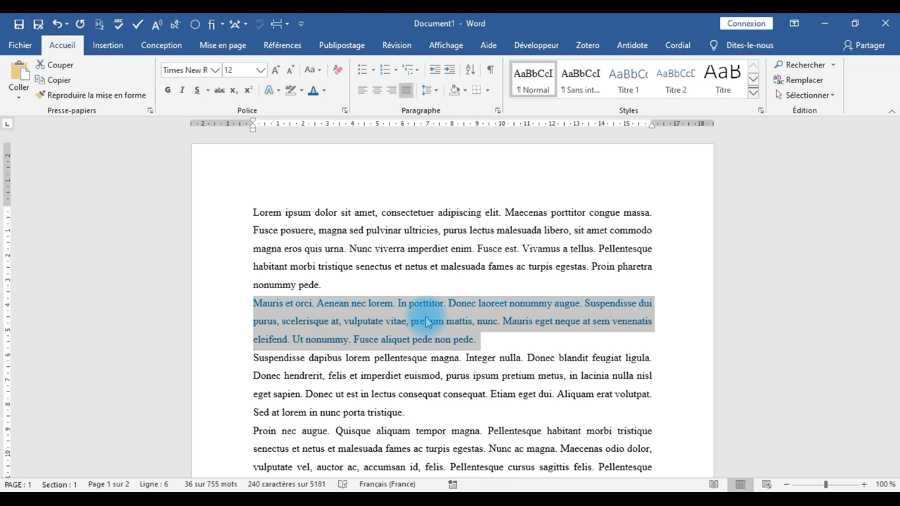
pyautogui.hotkey('alt', 'shift', 'Up')
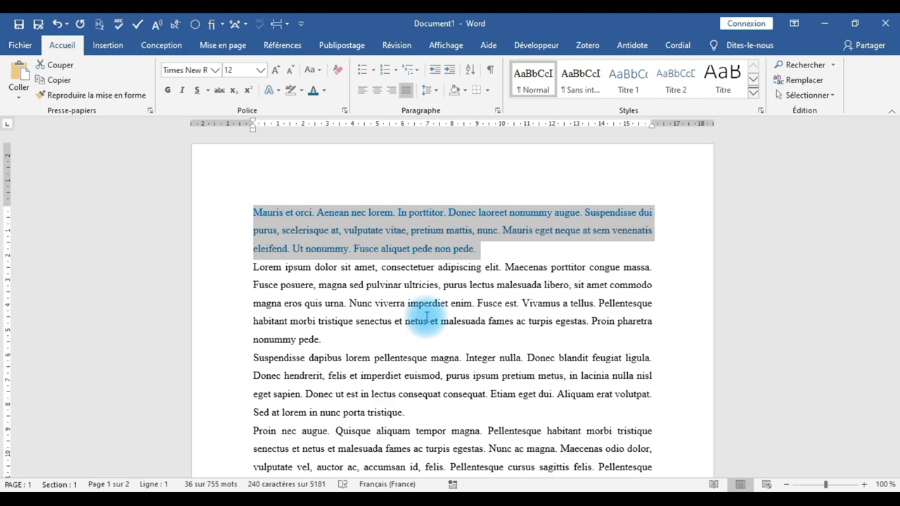
pyautogui.hotkey('alt', 'shift', 'Down')
pyautogui.hotkey('alt', 'shift', 'Up')
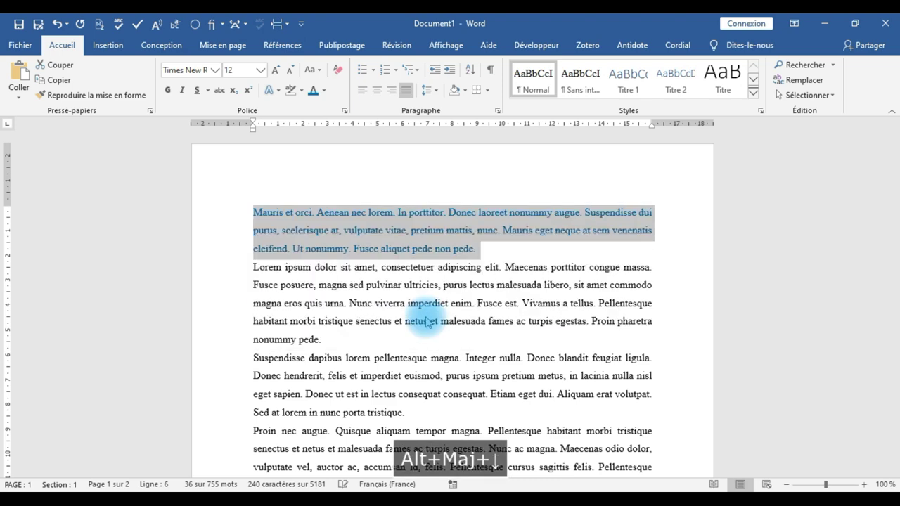
# - Move the selected blue paragraph down past several paragraphs and back to the top of the document
pyautogui.hotkey('alt', 'shift', 'Down')
pyautogui.hotkey('alt', 'shift', 'Down')
pyautogui.hotkey('alt', 'shift', 'Down')
pyautogui.hotkey('alt', 'shift', 'Down')
pyautogui.hotkey('alt', 'shift', 'Up')
pyautogui.hotkey('alt', 'shift', 'Up')
pyautogui.hotkey('alt', 'shift', 'Up')
pyautogui.hotkey('alt', 'shift', 'Up')
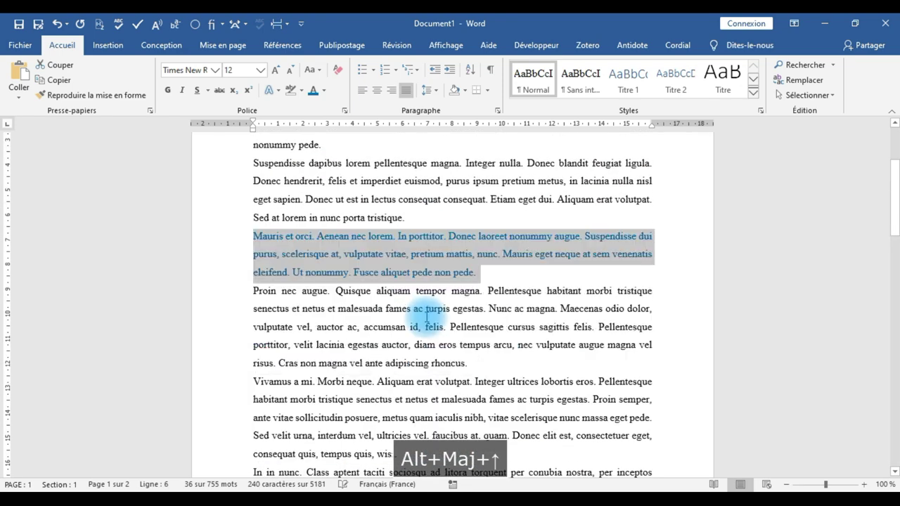
pyautogui.hotkey('alt', 'shift', 'Down')
pyautogui.hotkey('alt', 'shift', 'Down')
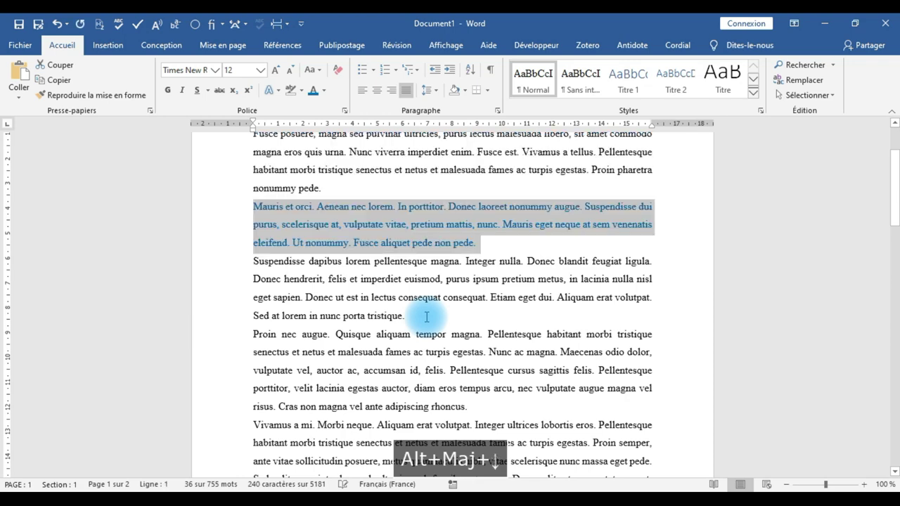
pyautogui.hotkey('alt', 'shift', 'Up')
pyautogui.hotkey('alt', 'shift', 'Up')
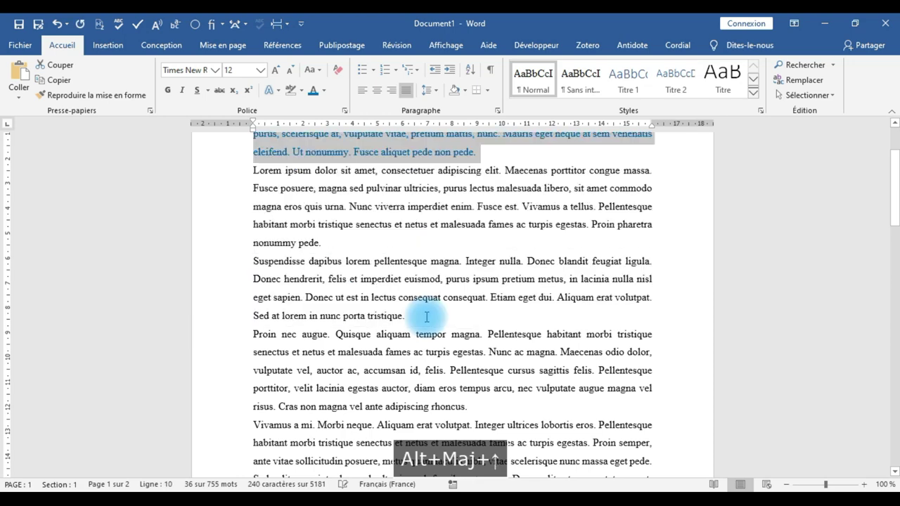
# - Move the blue paragraph down so that it sits directly below the "Suspendisse dapibus" paragraph
pyautogui.hotkey('alt', 'shift', 'Down')
pyautogui.hotkey('alt', 'shift', 'Down')
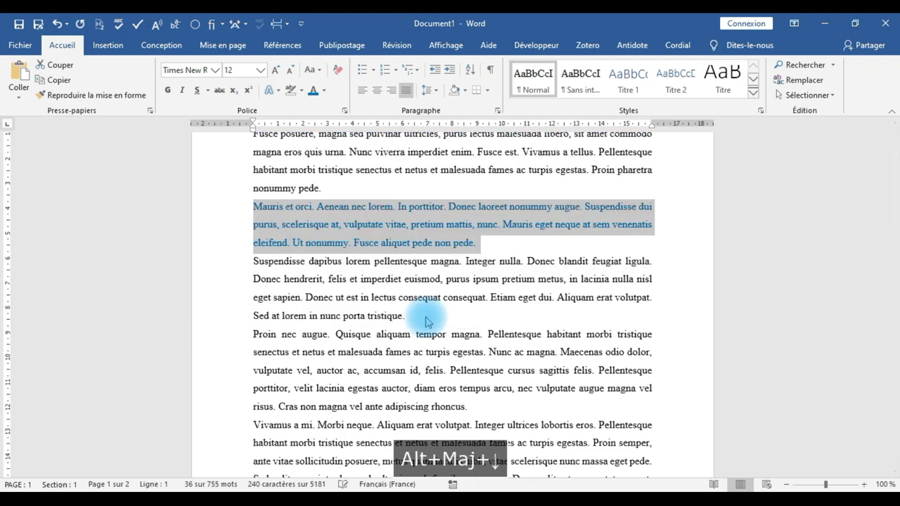
pyautogui.hotkey('alt', 'shift', 'Down')
pyautogui.hotkey('alt', 'shift', 'Up')
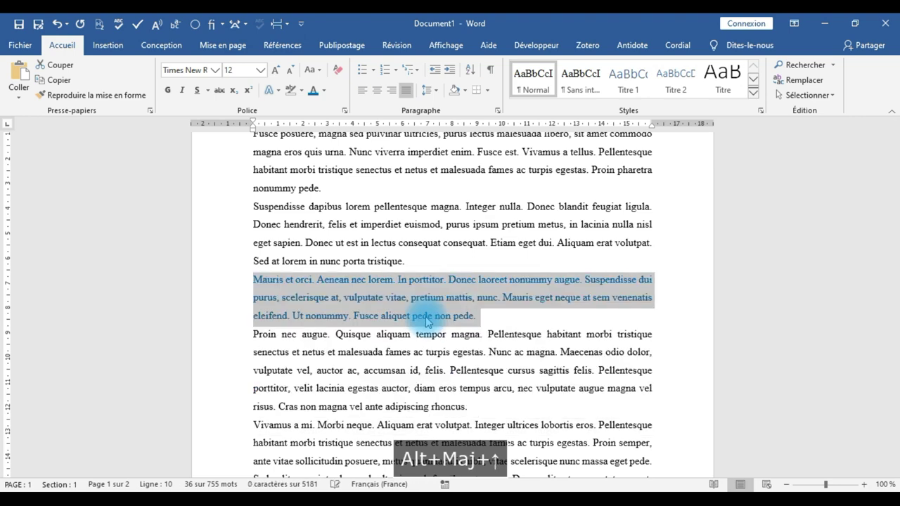
pyautogui.hotkey('alt', 'shift', 'Up')
pyautogui.hotkey('alt', 'shift', 'Down')
pyautogui.hotkey('alt', 'shift', 'Up')
pyautogui.hotkey('alt', 'shift', 'Down')
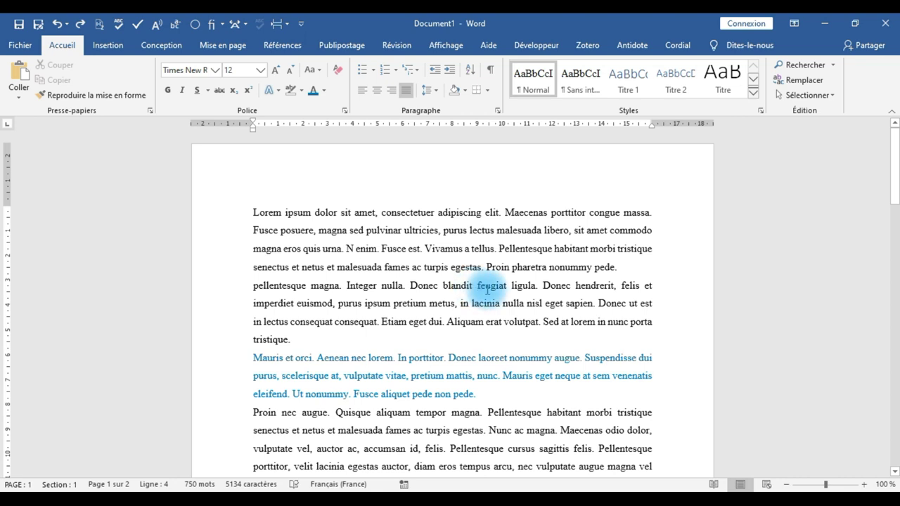
# - Delete the word "ultricies" after "pulvinar" in the first paragraph character by character, keeping the comma
pyautogui.click(422, 249)
pyautogui.click(441, 231)
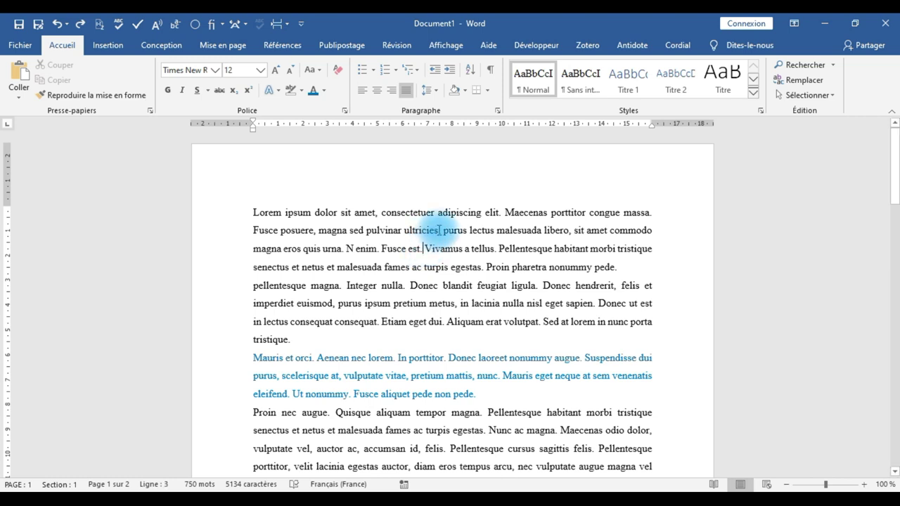
pyautogui.press('BackSpace')
pyautogui.press('BackSpace')
pyautogui.press('BackSpace')
pyautogui.press('BackSpace')
pyautogui.press('BackSpace')
pyautogui.press('BackSpace')
pyautogui.press('BackSpace')
pyautogui.press('BackSpace')
pyautogui.press('BackSpace')
pyautogui.press('BackSpace')
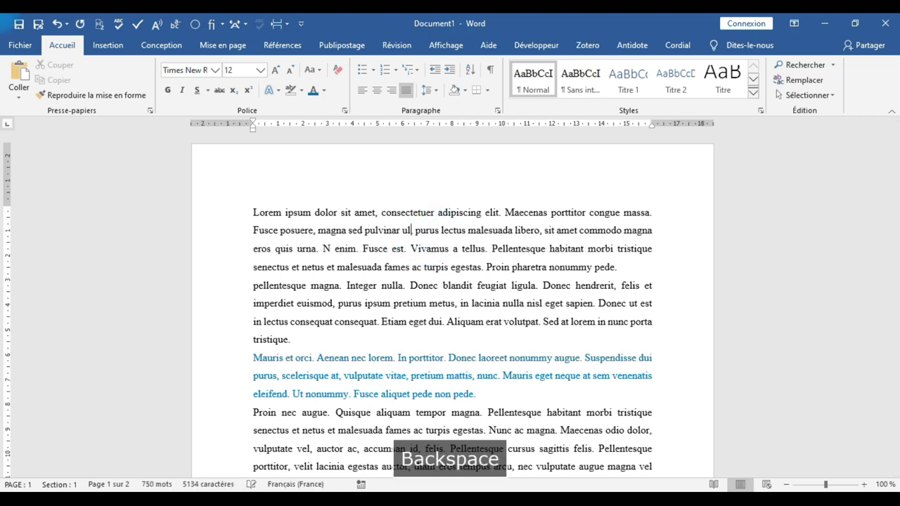
pyautogui.write(',')
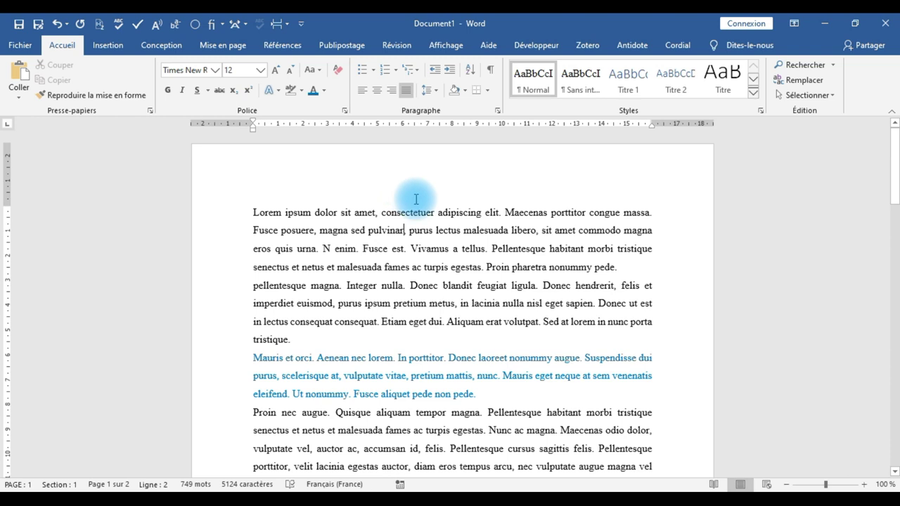
# - Delete "consectetuer" and "ipsum dolor sit amet" from the first sentence, one whole word at a time, keeping the comma
pyautogui.click(434, 211)
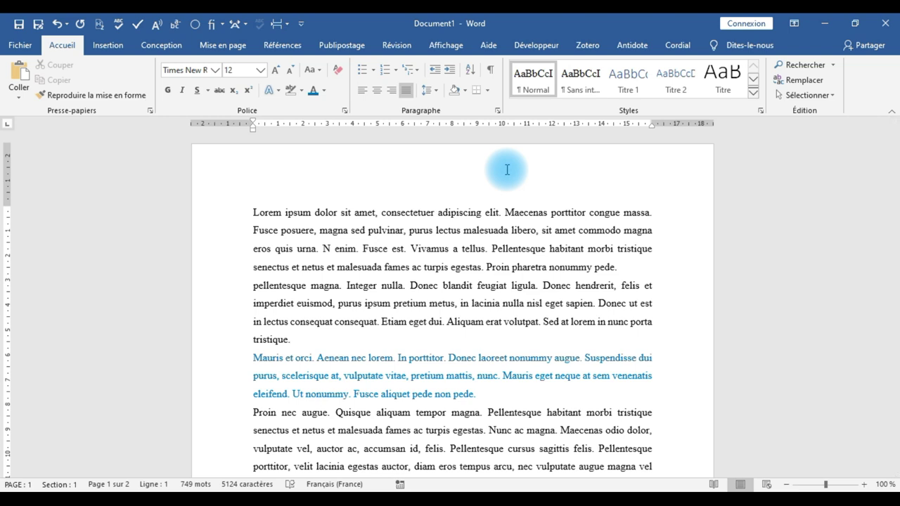
pyautogui.hotkey('ctrl', 'BackSpace')
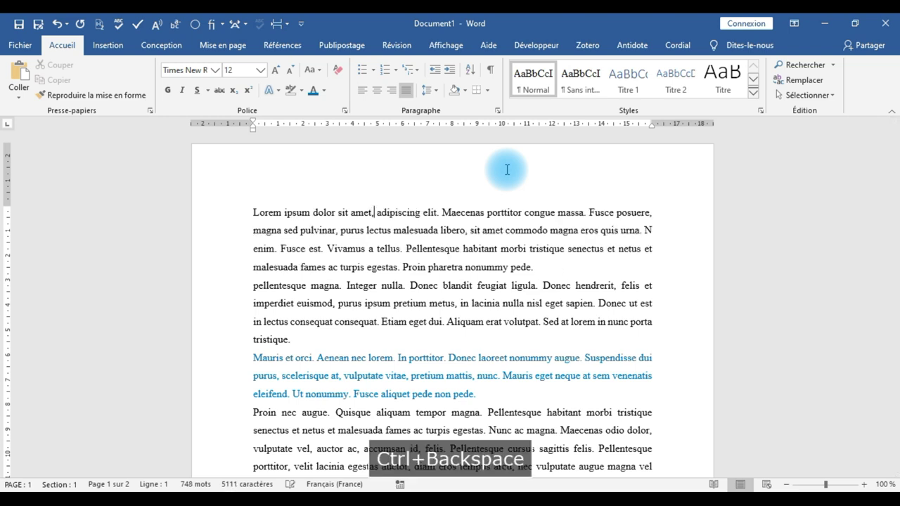
pyautogui.press('Left')
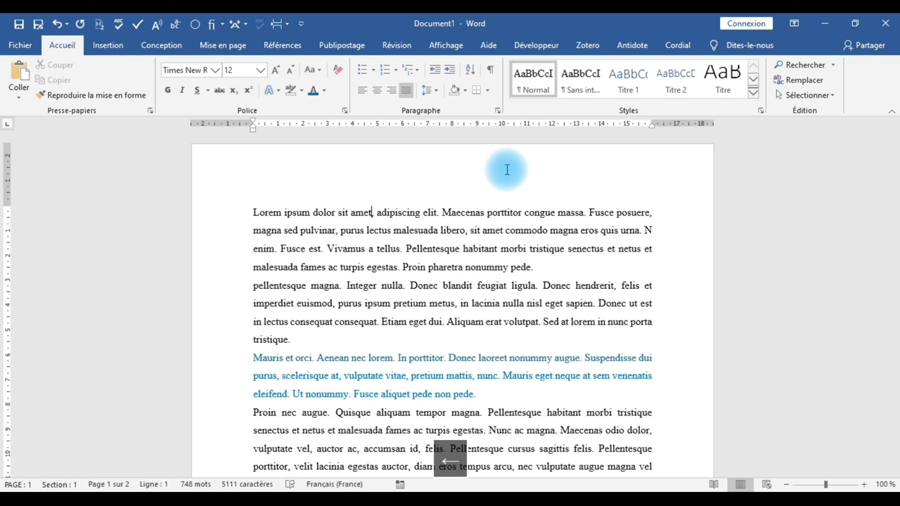
pyautogui.hotkey('ctrl', 'BackSpace')
pyautogui.hotkey('ctrl', 'BackSpace')
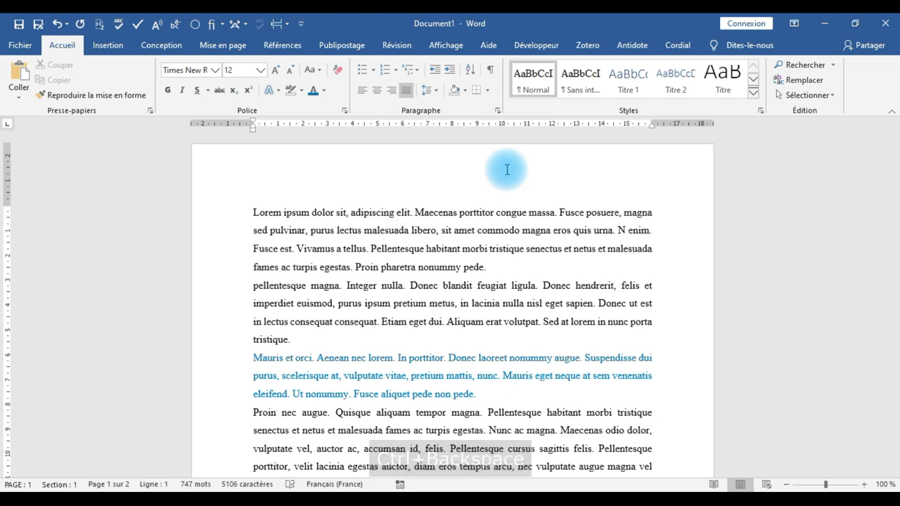
pyautogui.hotkey('ctrl', 'BackSpace')
pyautogui.hotkey('ctrl', 'BackSpace')
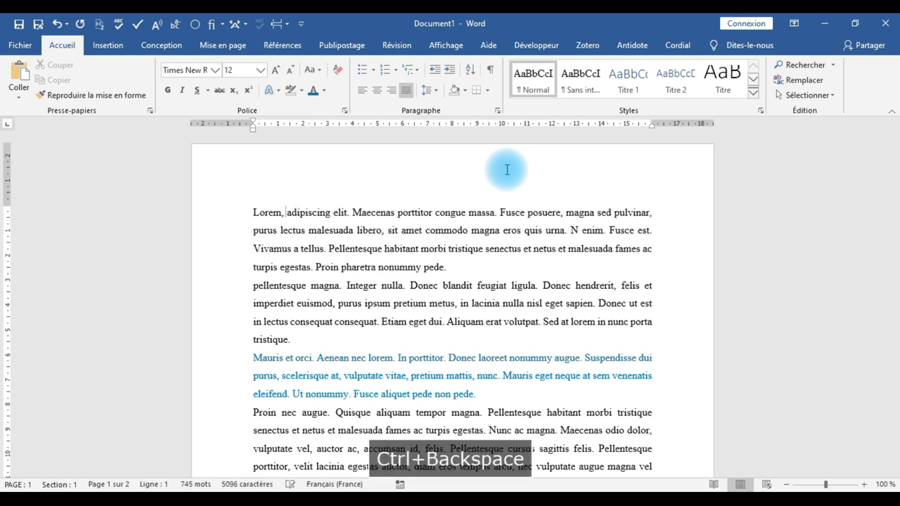
# - Delete "Lorem" before the first comma and the words from "adipiscing" through "massa" after it, one whole word at a time
pyautogui.hotkey('ctrl', 'BackSpace')
pyautogui.press('Right')
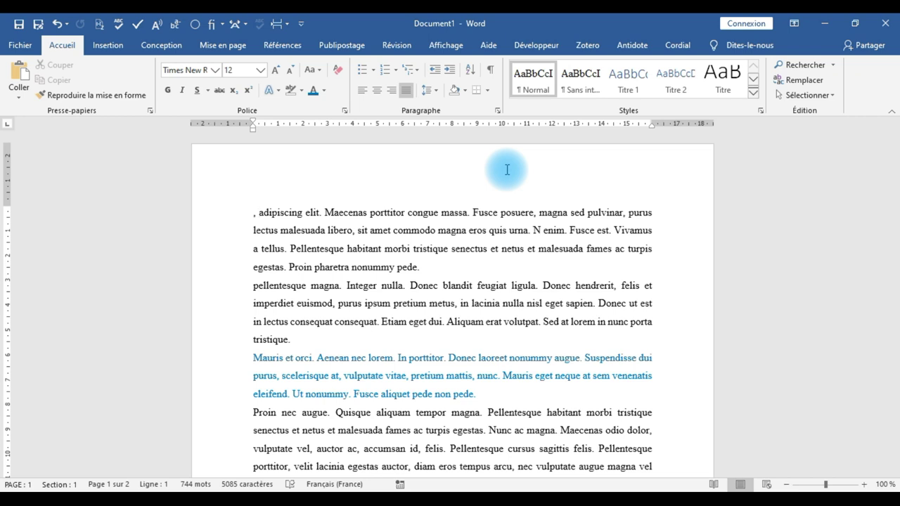
pyautogui.hotkey('ctrl', 'Delete')
pyautogui.hotkey('ctrl', 'Delete')
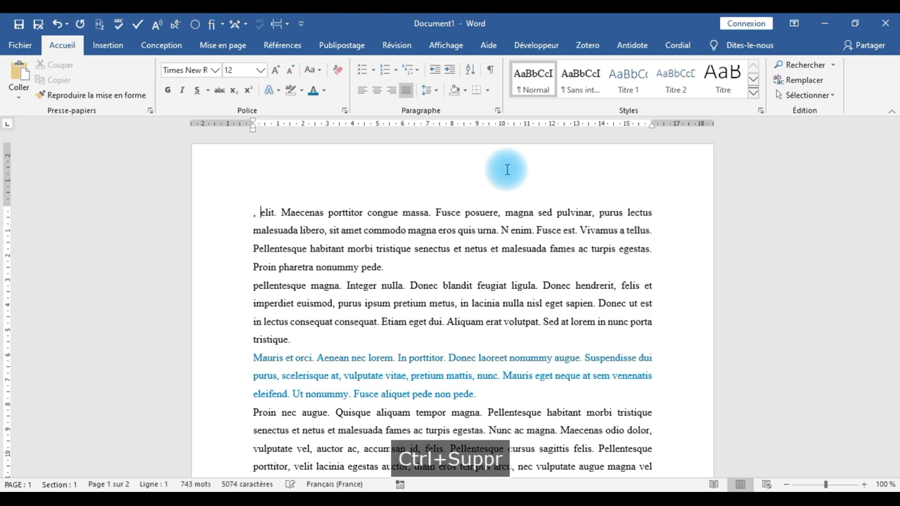
pyautogui.hotkey('ctrl', 'Delete')
pyautogui.hotkey('ctrl', 'Delete')
pyautogui.hotkey('ctrl', 'Delete')
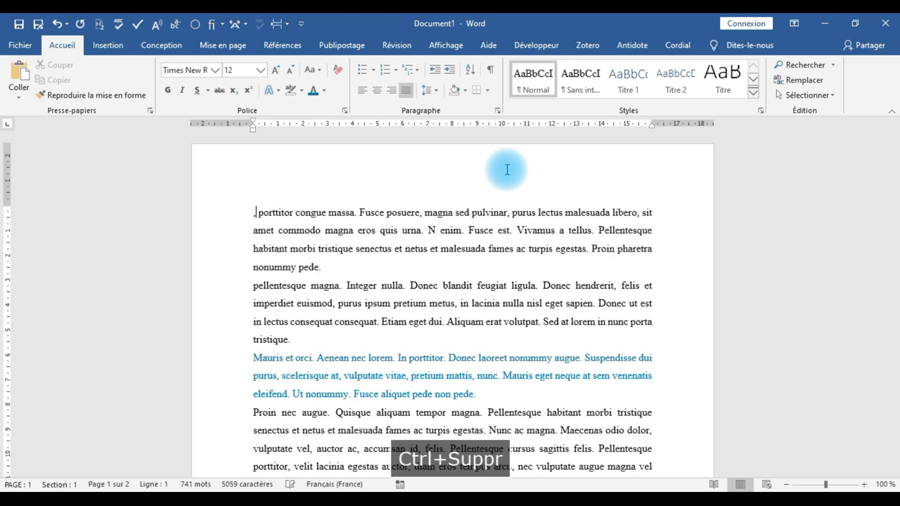
pyautogui.hotkey('ctrl', 'Delete')
pyautogui.hotkey('ctrl', 'Delete')
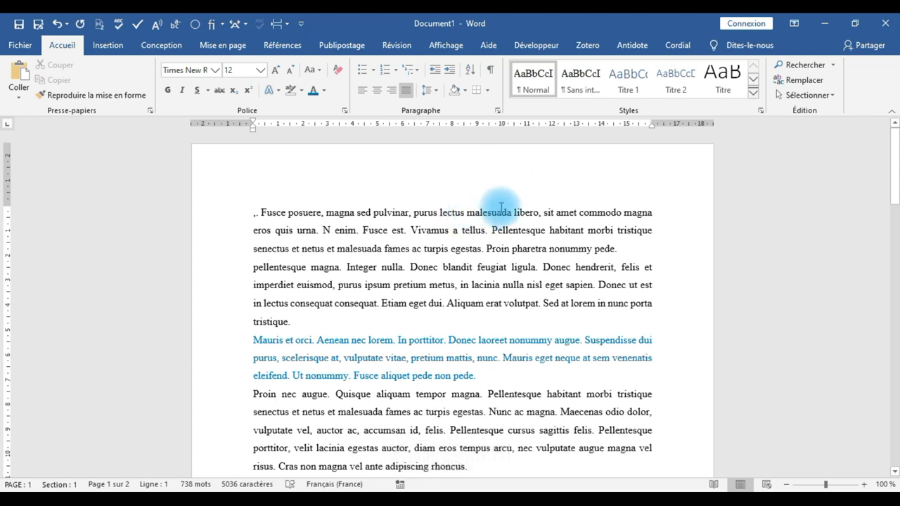
# - Cycle the word "malesuada" in the first line through its letter cases, finishing with only the initial letter capitalised
pyautogui.click(455, 316)
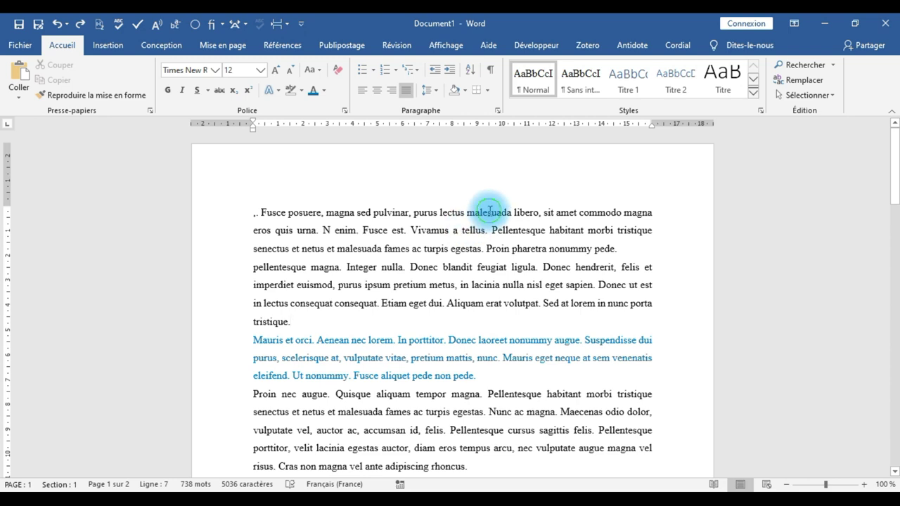
pyautogui.doubleClick(489, 211)
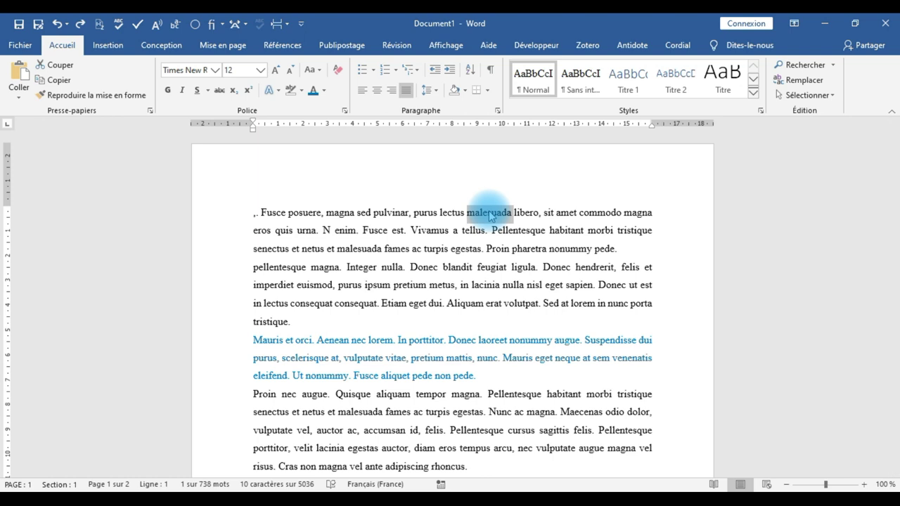
pyautogui.hotkey('shift', 'F3')
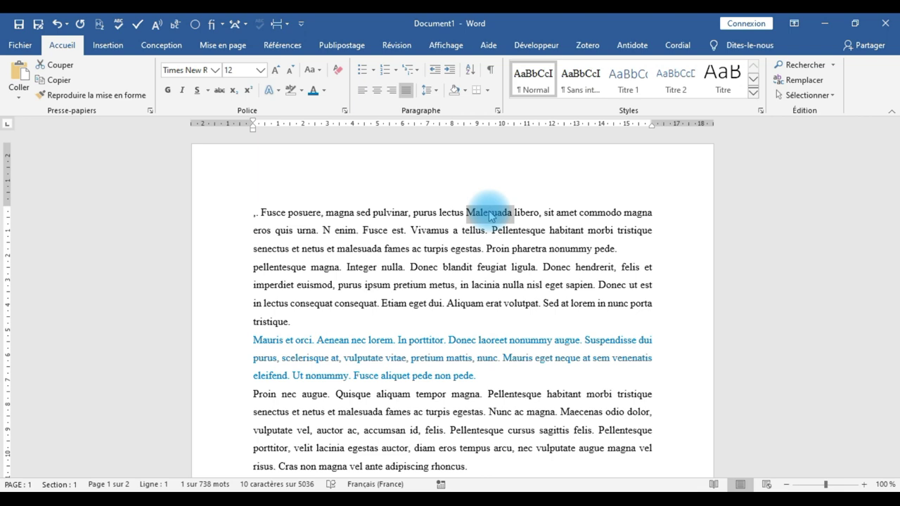
pyautogui.hotkey('shift', 'F3')
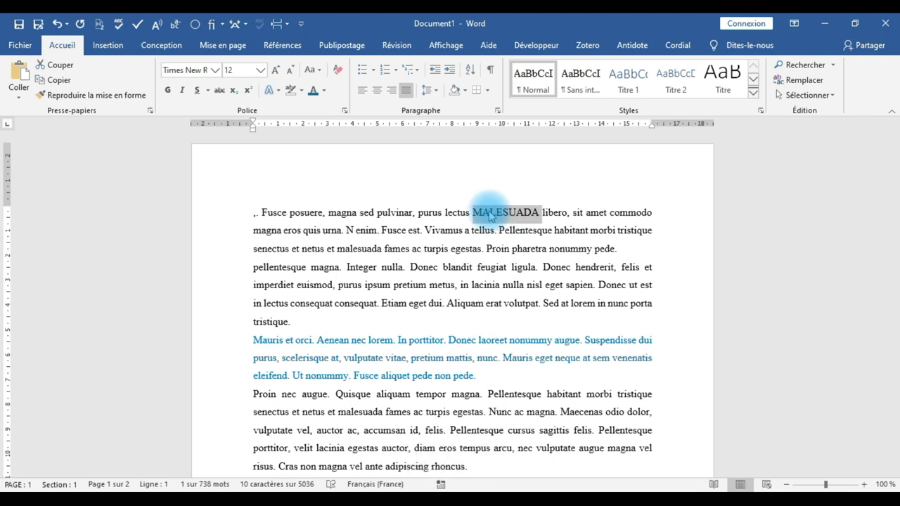
pyautogui.hotkey('shift', 'F3')
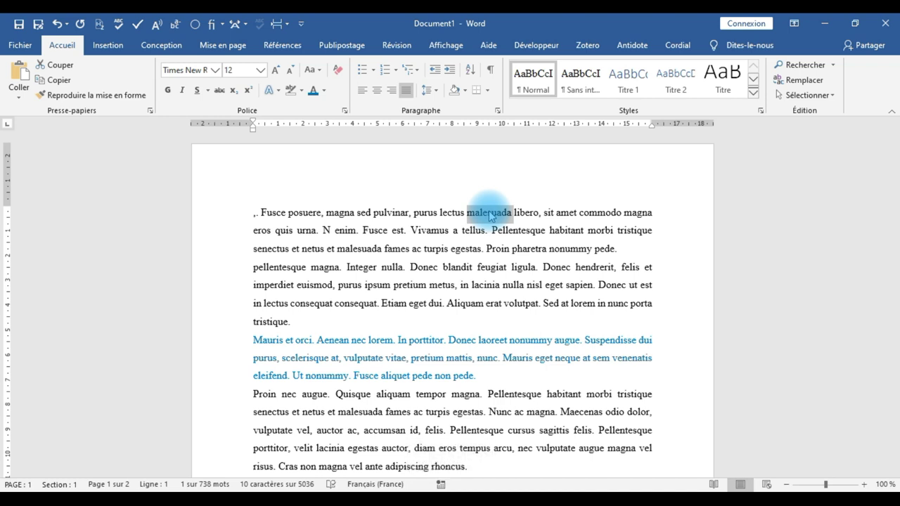
pyautogui.hotkey('shift', 'F3')
pyautogui.press('Right')
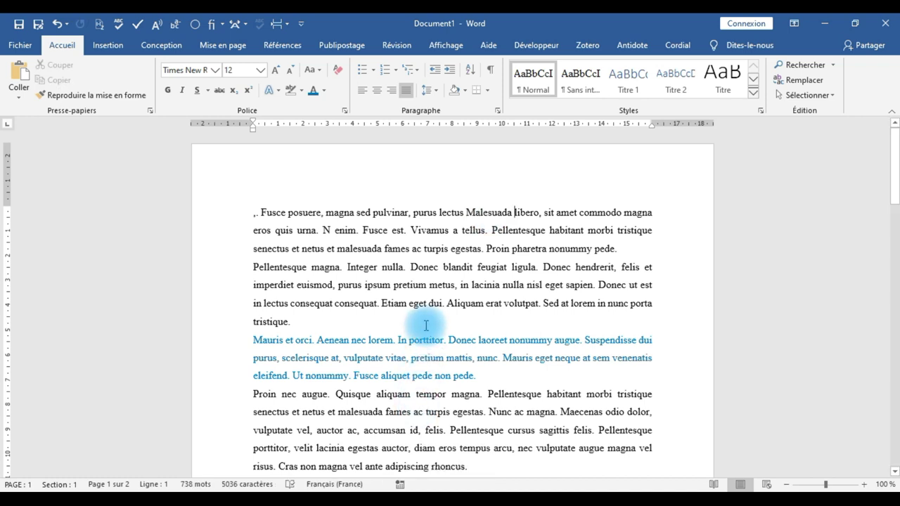
# - Select the whole second paragraph and cycle its letter case repeatedly through uppercase, lowercase and sentence case, ending in uppercase
pyautogui.tripleClick(424, 292)
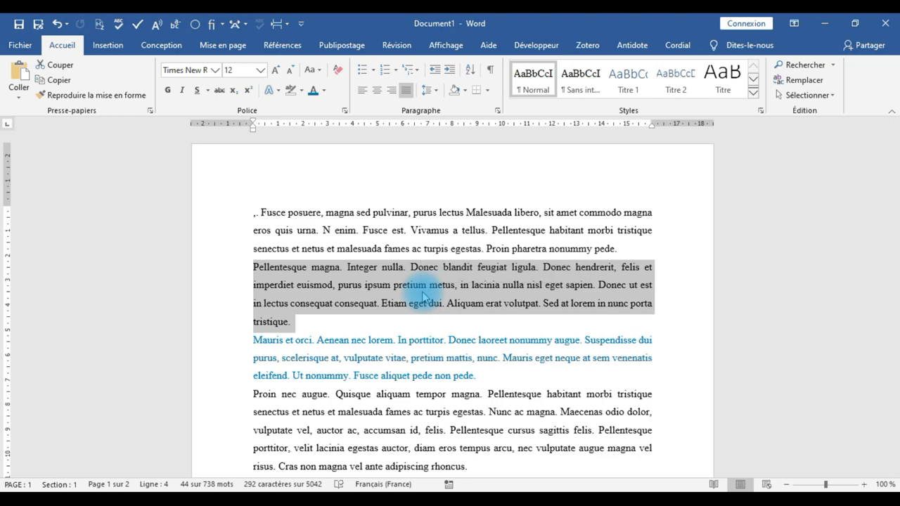
pyautogui.hotkey('shift', 'F3')
pyautogui.hotkey('shift', 'F3')
pyautogui.hotkey('shift', 'F3')
pyautogui.hotkey('shift', 'F3')
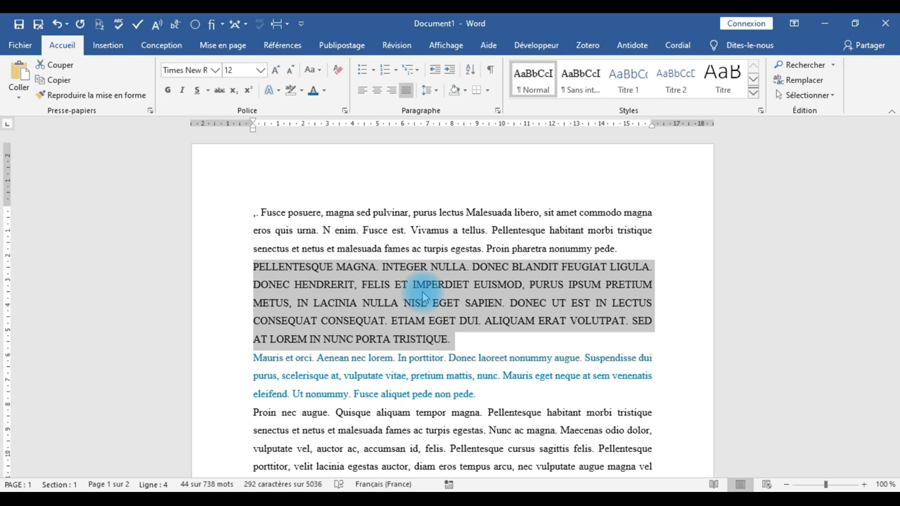
pyautogui.hotkey('shift', 'F3')
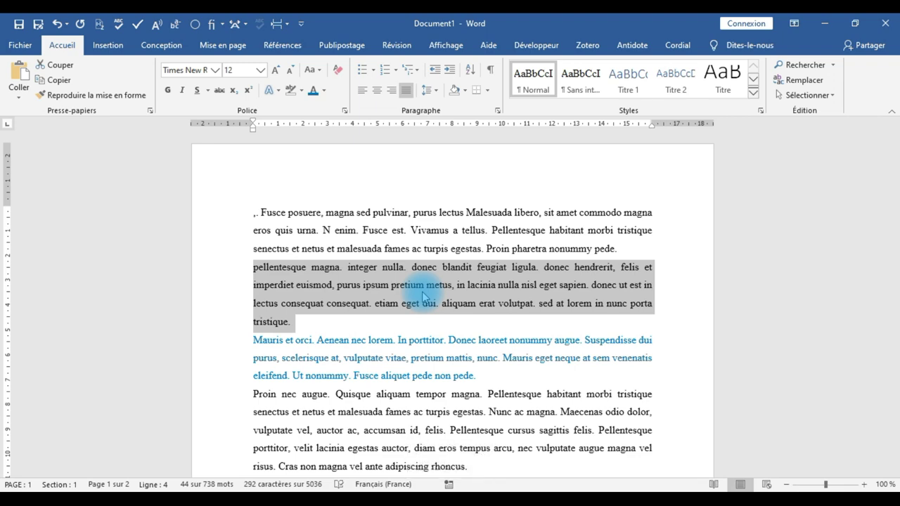
pyautogui.hotkey('shift', 'F3')
pyautogui.hotkey('shift', 'F3')
pyautogui.hotkey('shift', 'F3')
pyautogui.hotkey('shift', 'F3')
pyautogui.hotkey('shift', 'F3')
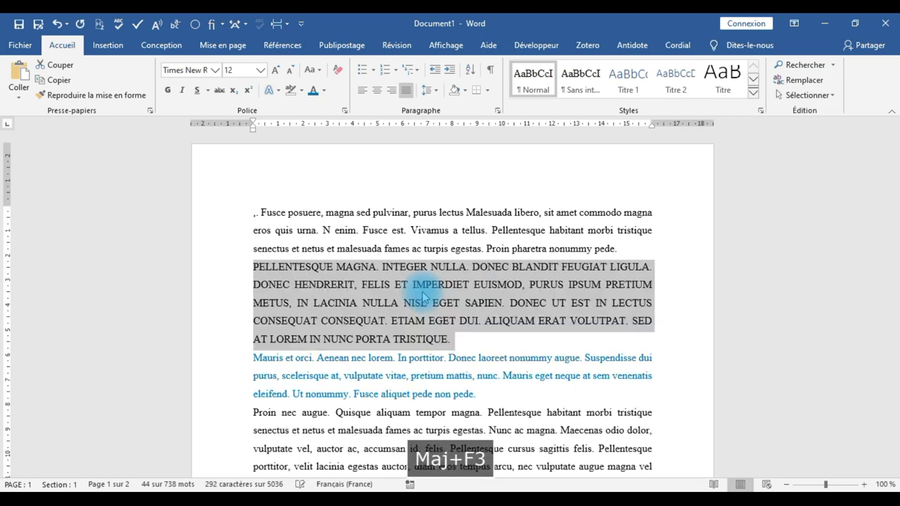
pyautogui.hotkey('shift', 'F3')
pyautogui.hotkey('shift', 'F3')
pyautogui.hotkey('shift', 'F3')
pyautogui.hotkey('shift', 'F3')
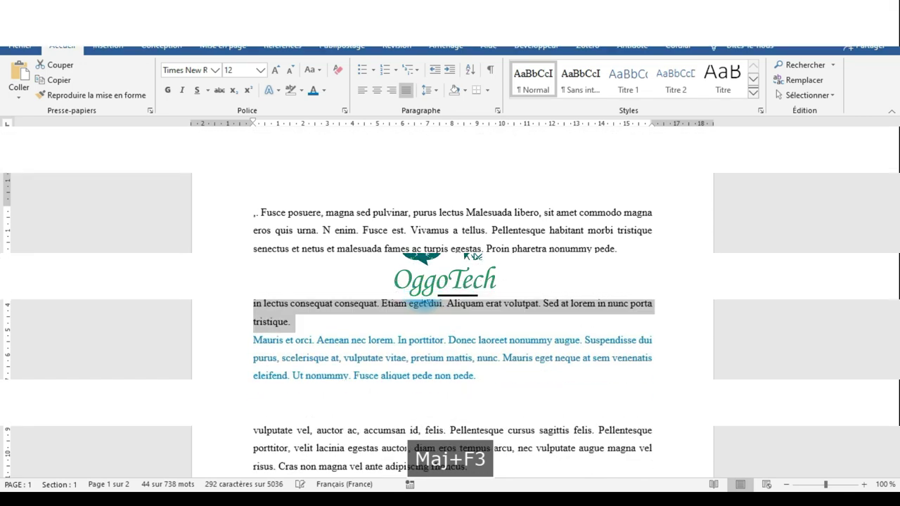
pyautogui.hotkey('shift', 'F3')
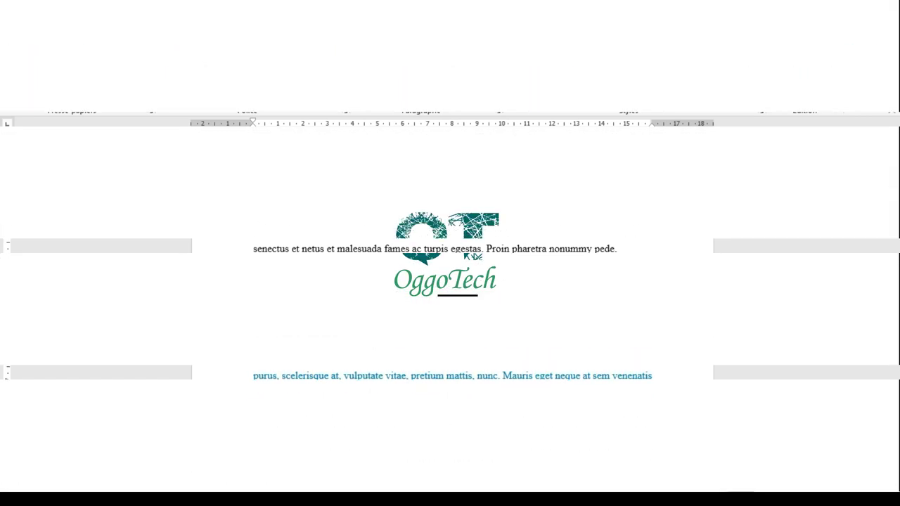